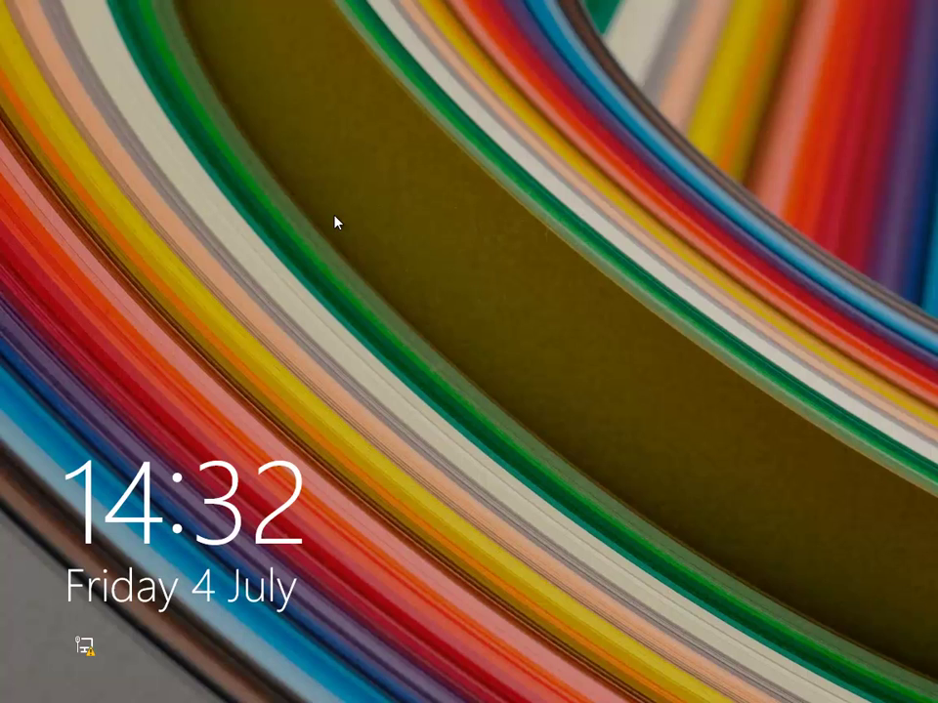
Step: Dismiss the lock screen and sign in with the account password to reach the Start screen
left_click(334, 223)
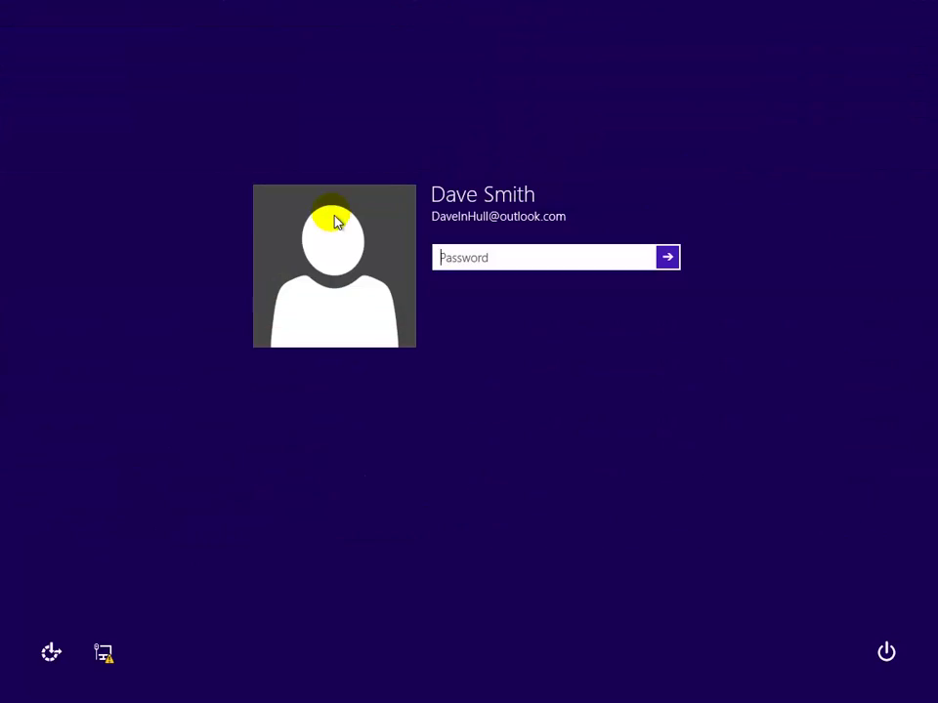
type("••••••••••••")
key("Return")
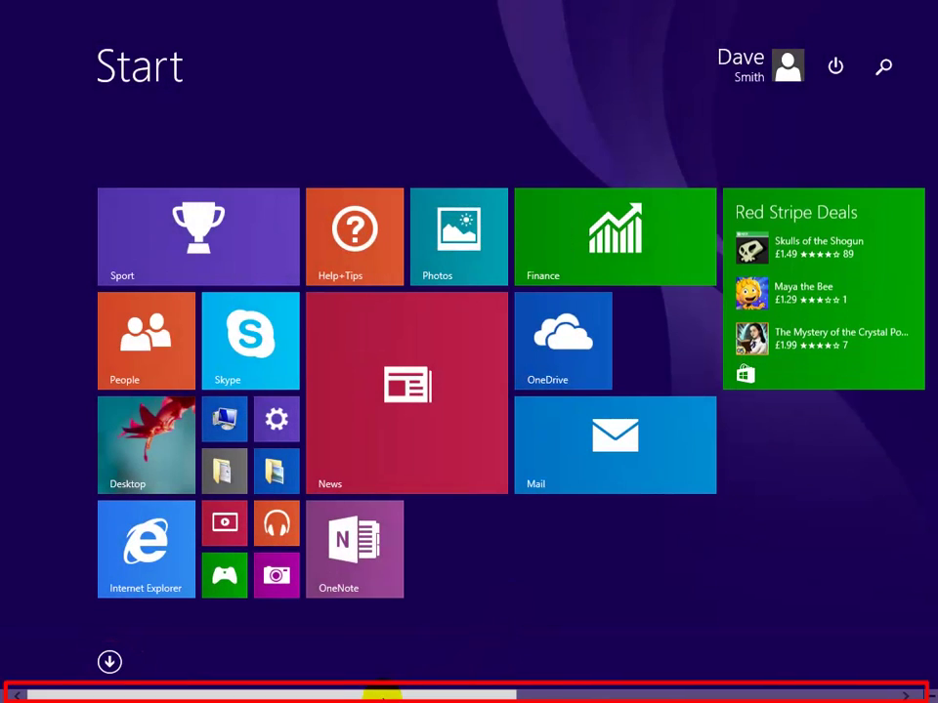
mouse_move(371, 696)
left_mouse_down()
mouse_move(879, 697)
mouse_move(264, 690)
left_mouse_up()
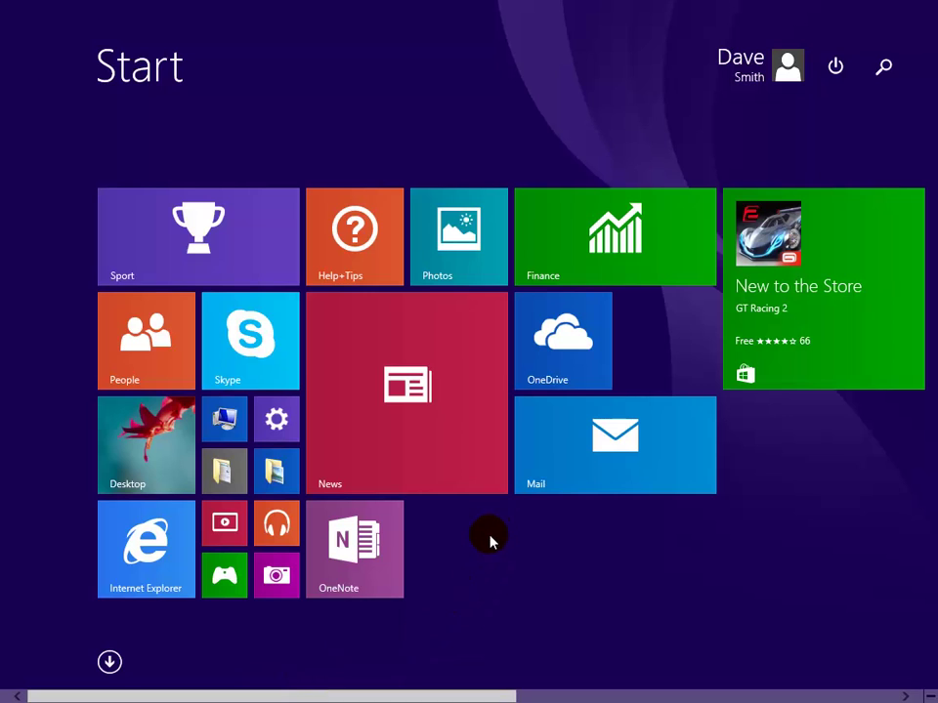
scroll(487, 540, "down", 5)
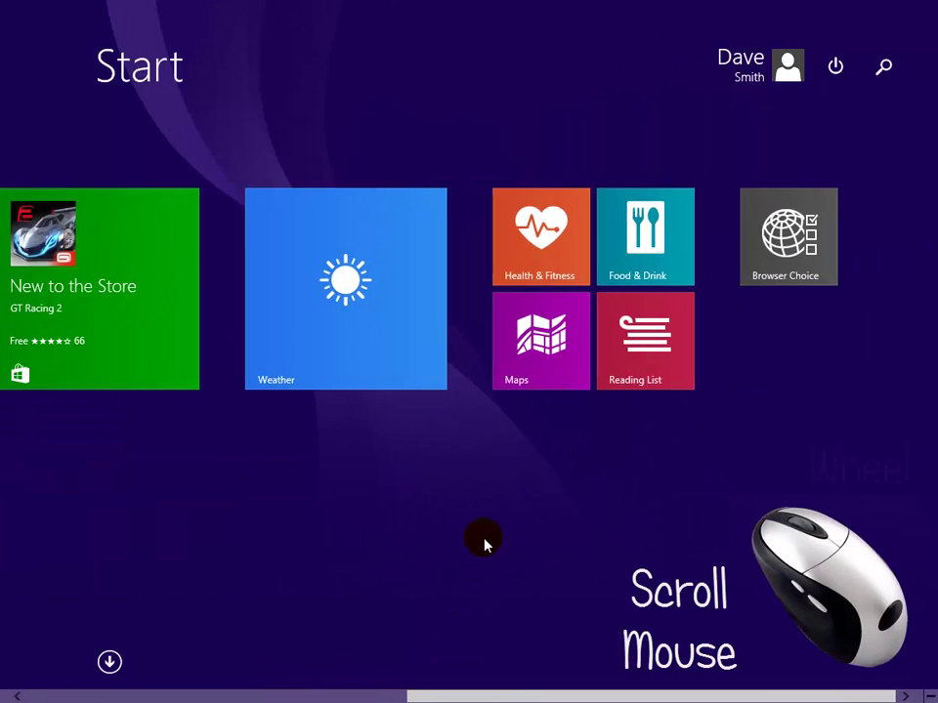
scroll(485, 542, "up", 5)
scroll(459, 567, "down", 5)
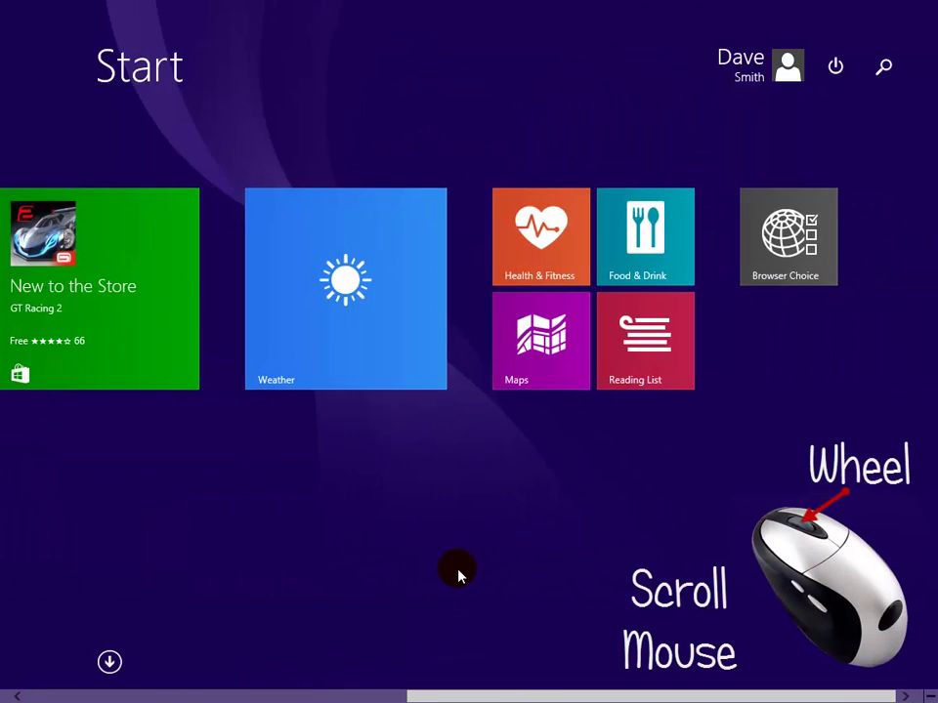
scroll(459, 575, "up", 5)
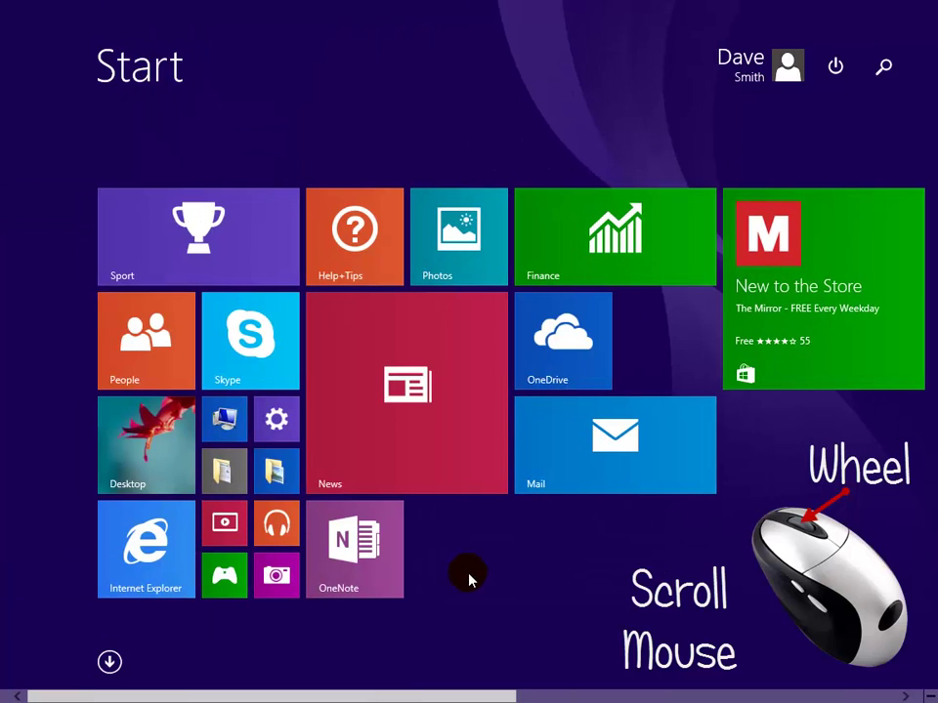
Step: Show Apps by name and scroll to Windows Accessories, Ease of Access, Windows System and VirtualBox groups
left_click(110, 664)
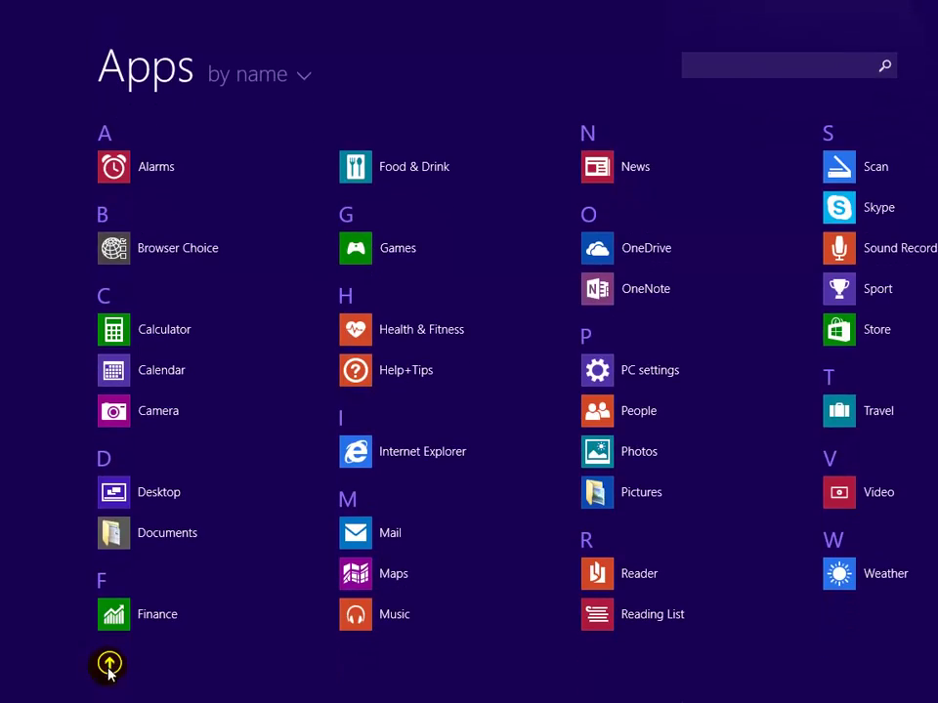
left_click_drag(141, 693, 44, 695)
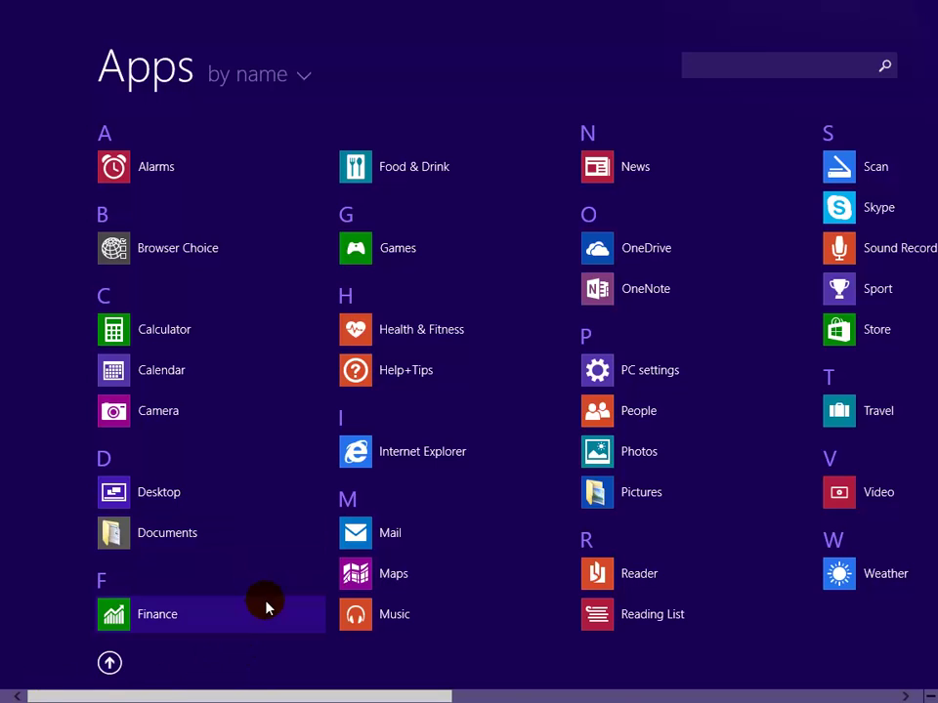
scroll(266, 607, "down", 3)
scroll(266, 606, "down", 2)
scroll(266, 606, "up", 5)
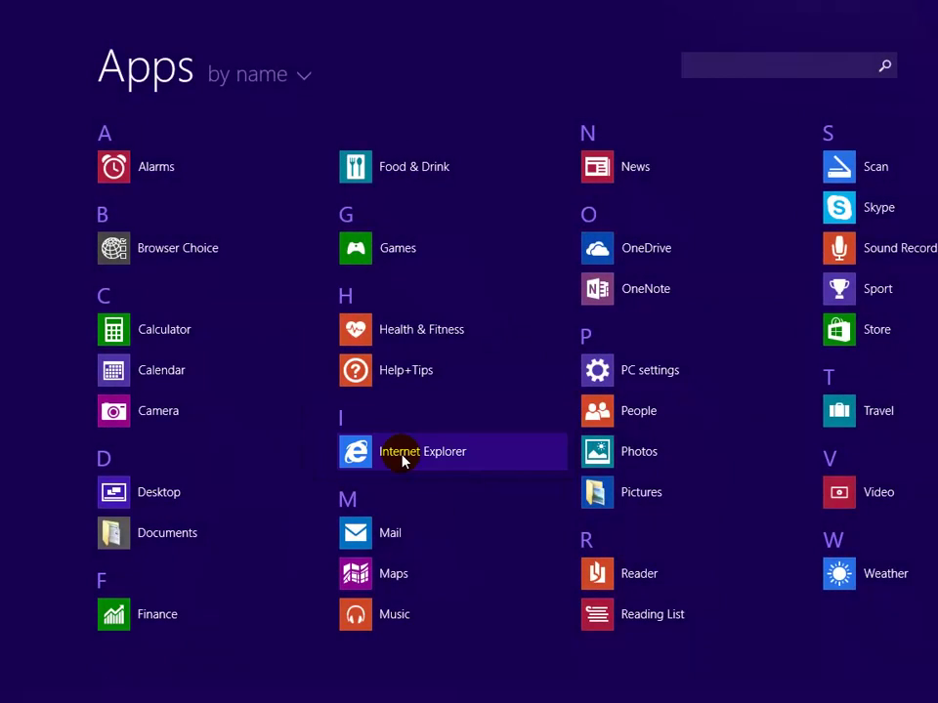
scroll(477, 599, "down", 10)
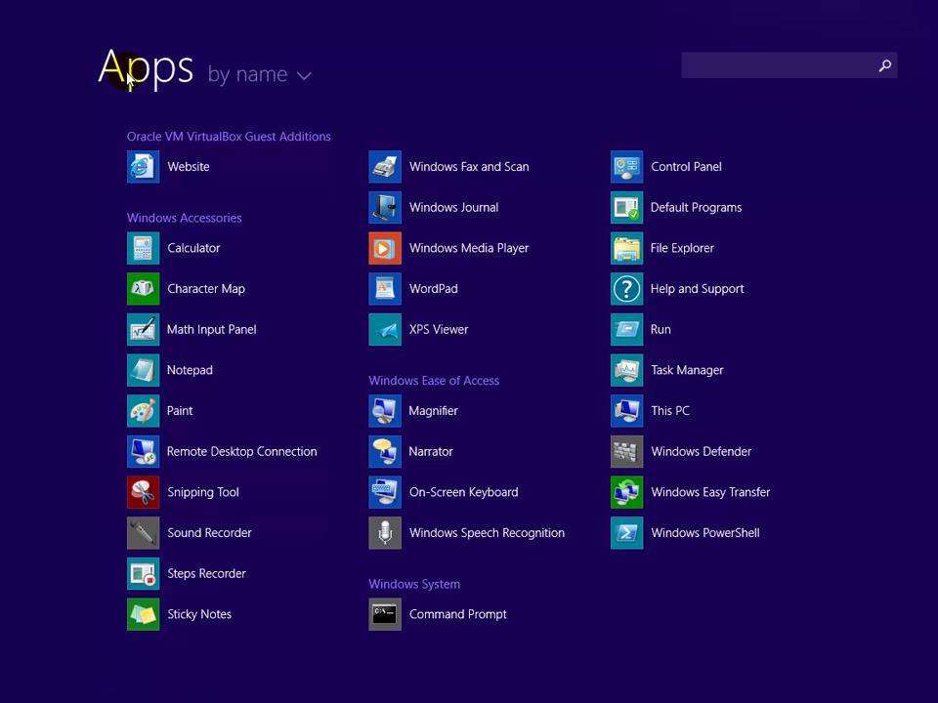
Step: Sort the Apps list by date installed, then by most used
left_click(253, 78)
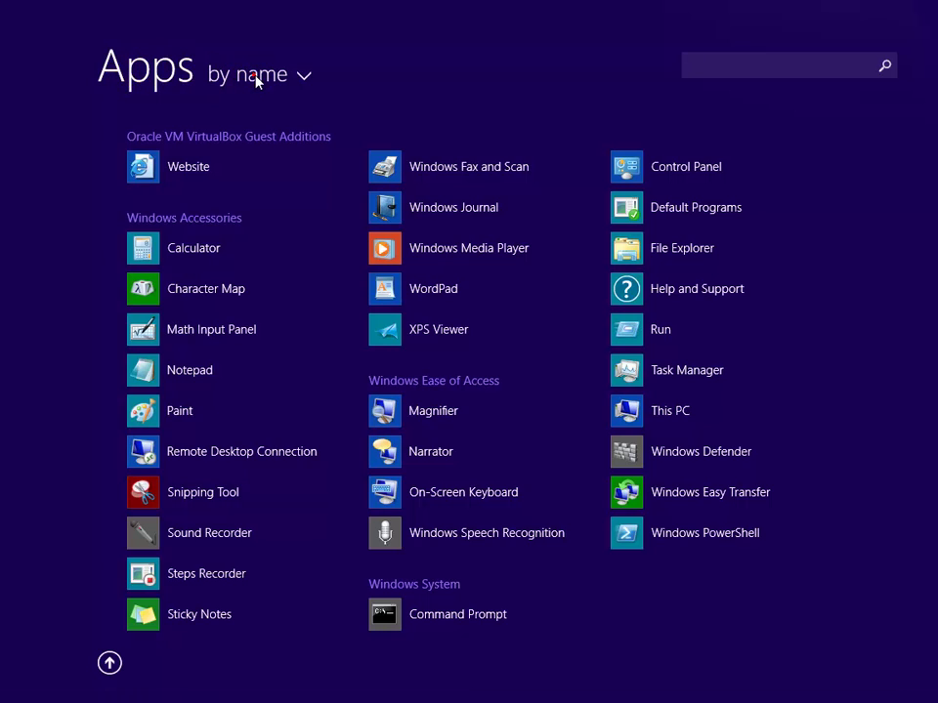
left_click(258, 79)
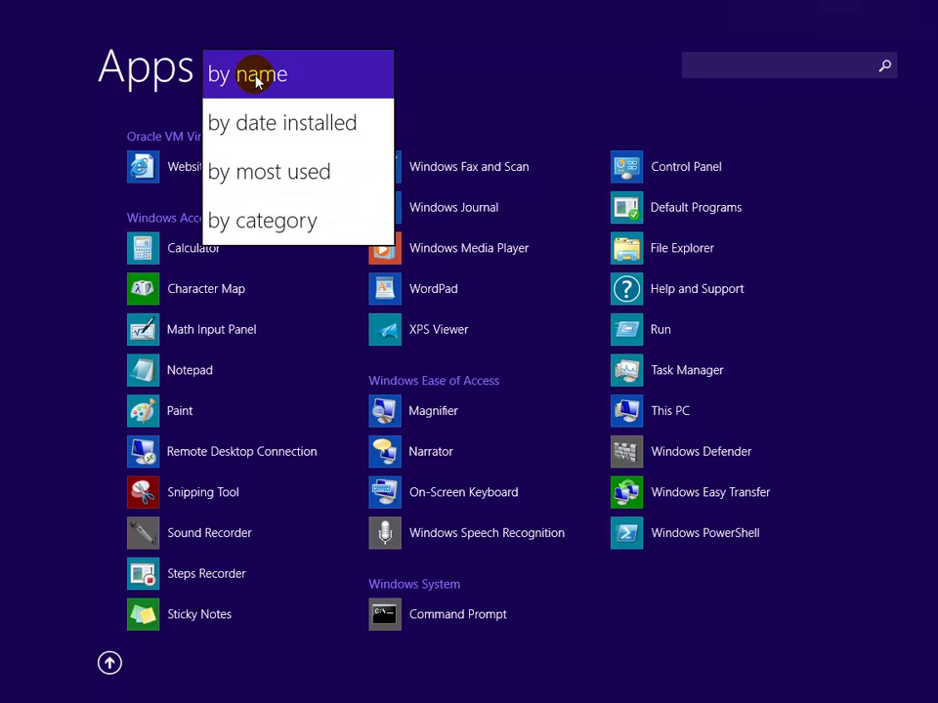
left_click(262, 117)
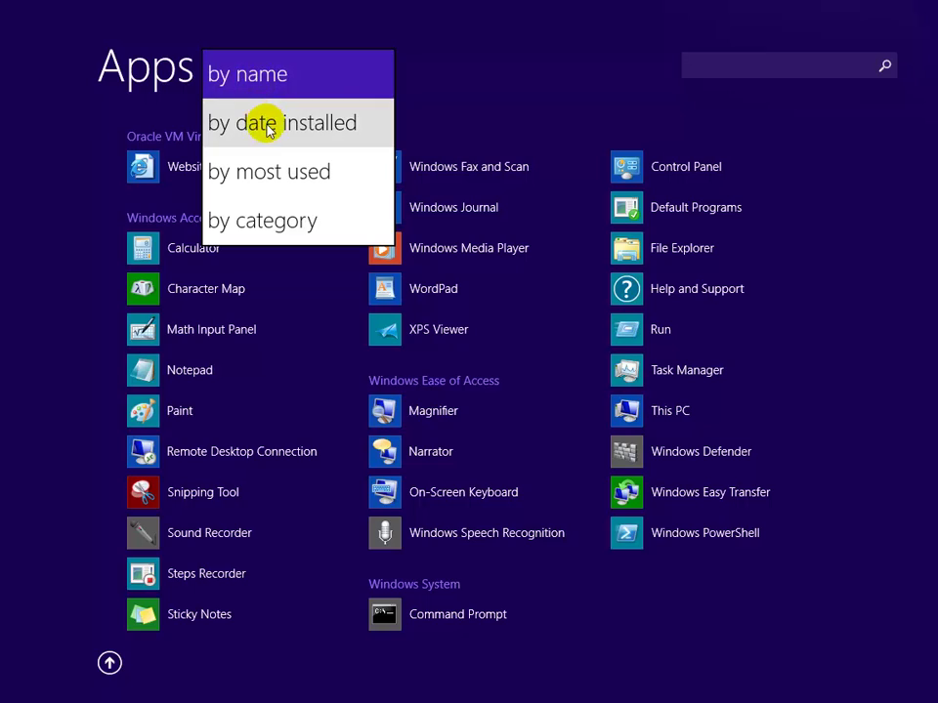
left_click(251, 93)
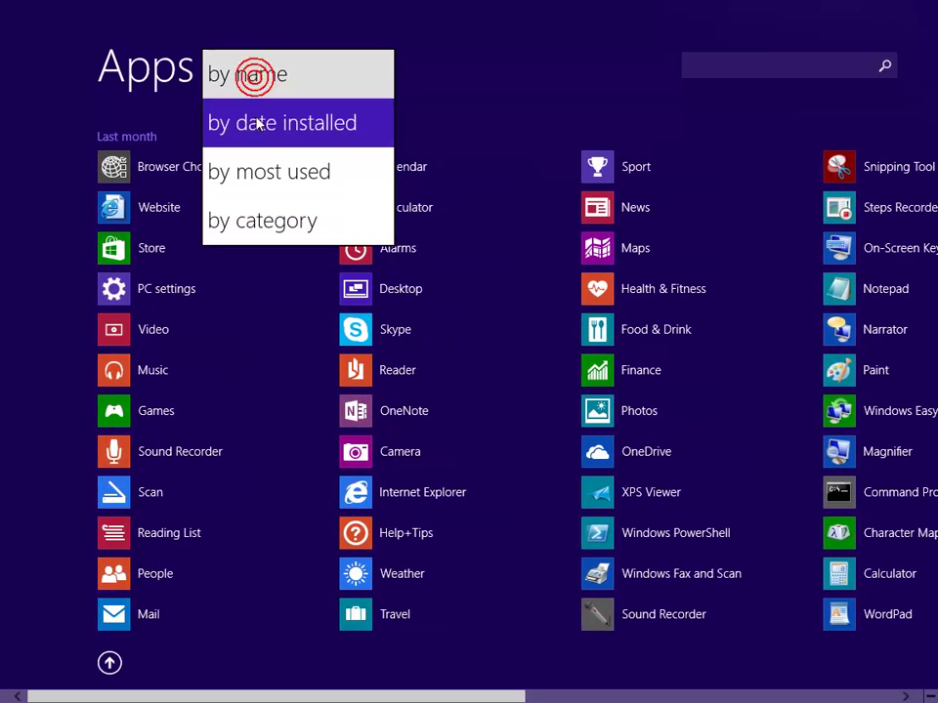
left_click(272, 174)
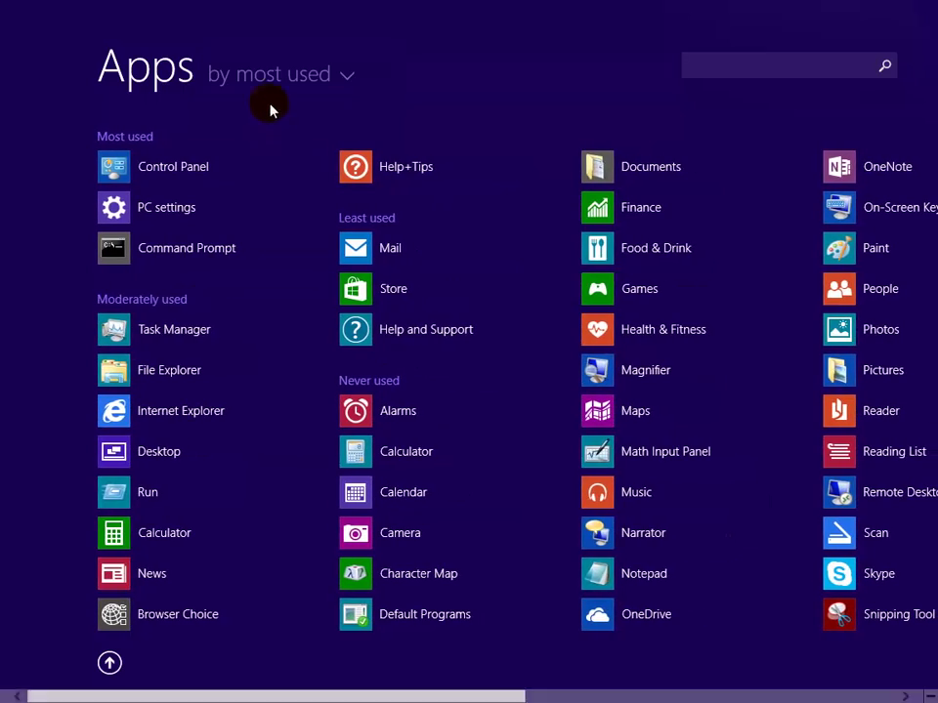
Step: Group the apps by category, zoom out to the overview, and jump into Books & Reference
left_click(273, 79)
left_click(282, 216)
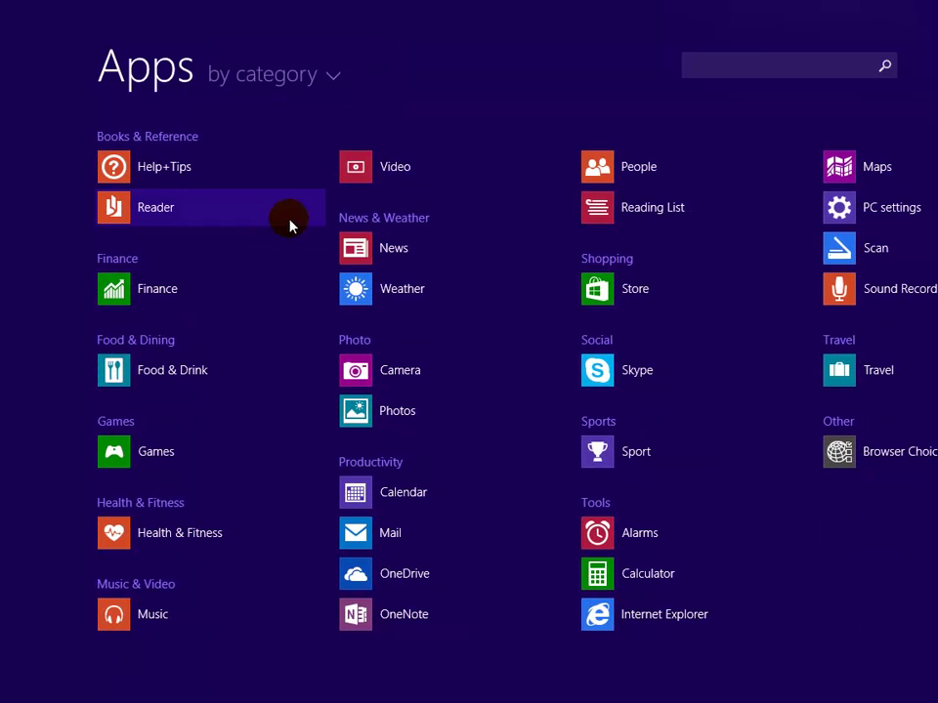
left_click(168, 140)
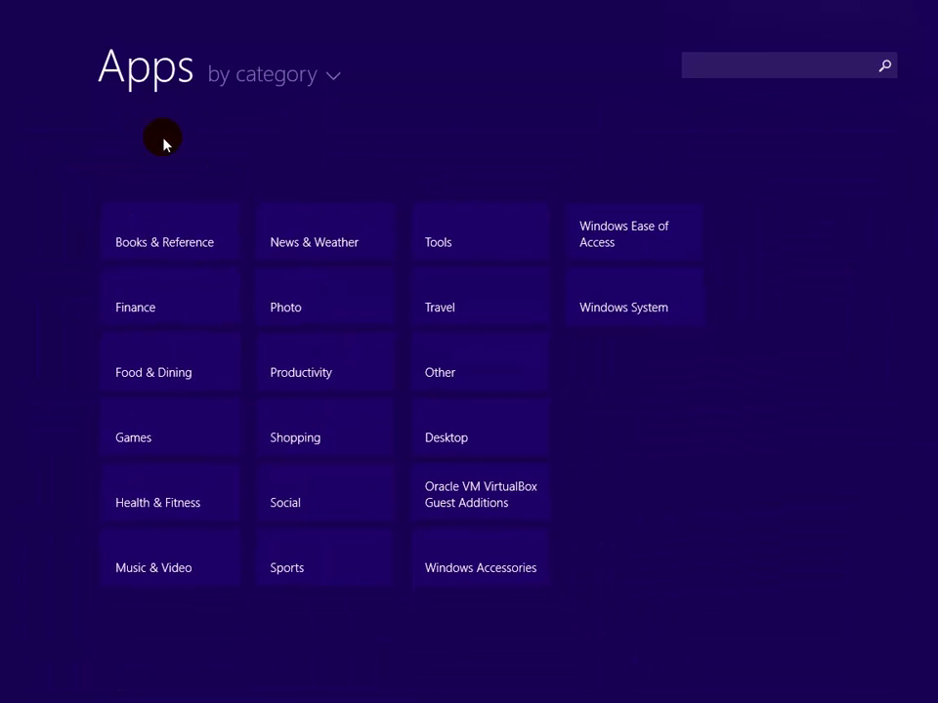
left_click(180, 247)
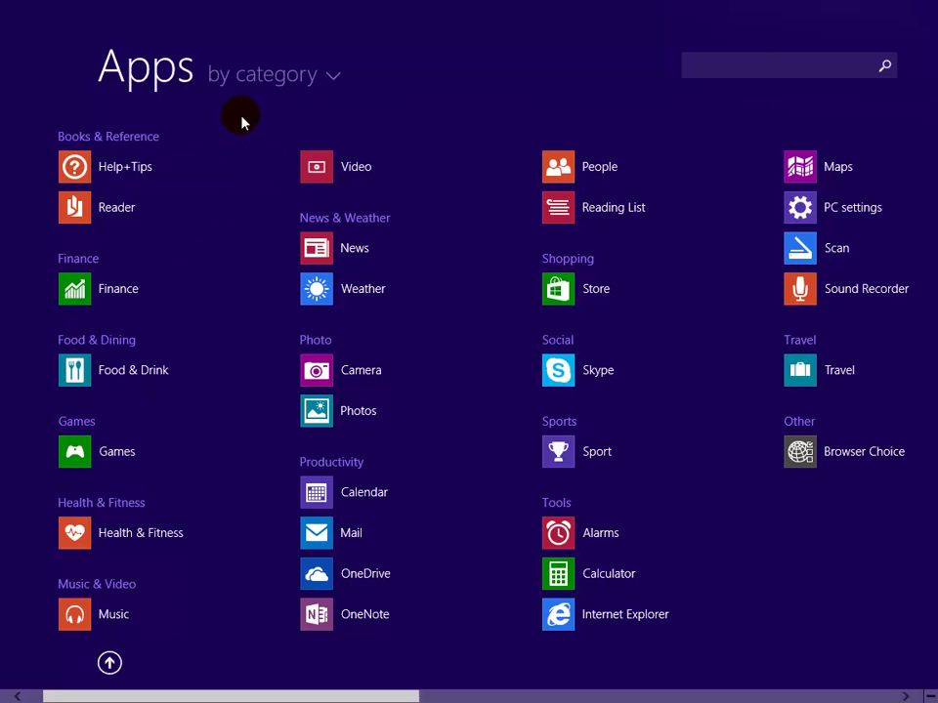
Step: Sort the apps by name again and use the letter overview to jump to A
left_click(269, 78)
left_click(271, 80)
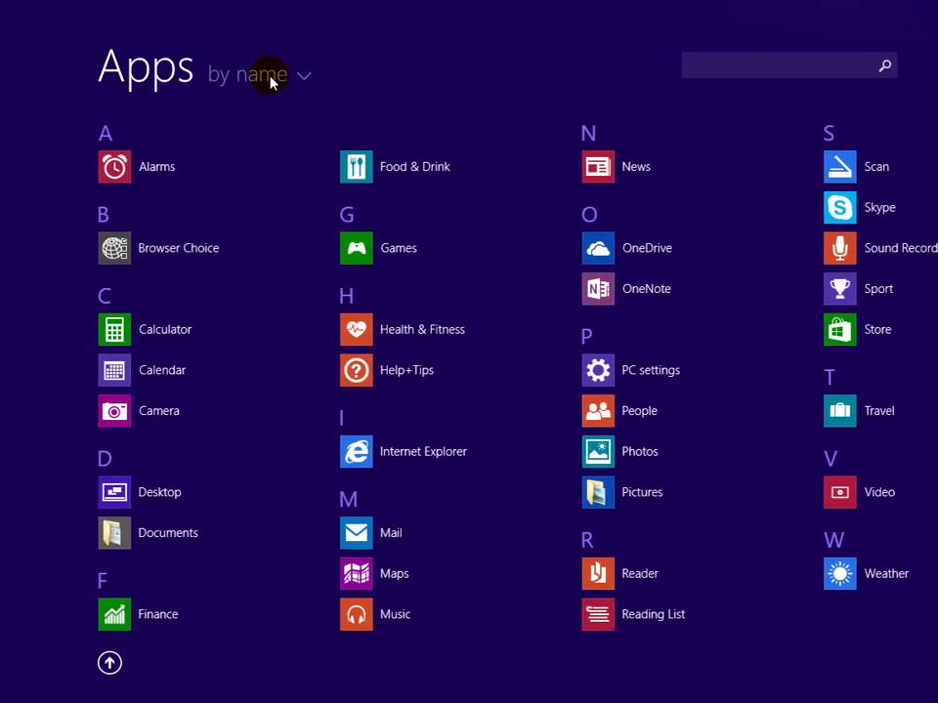
left_click(103, 134)
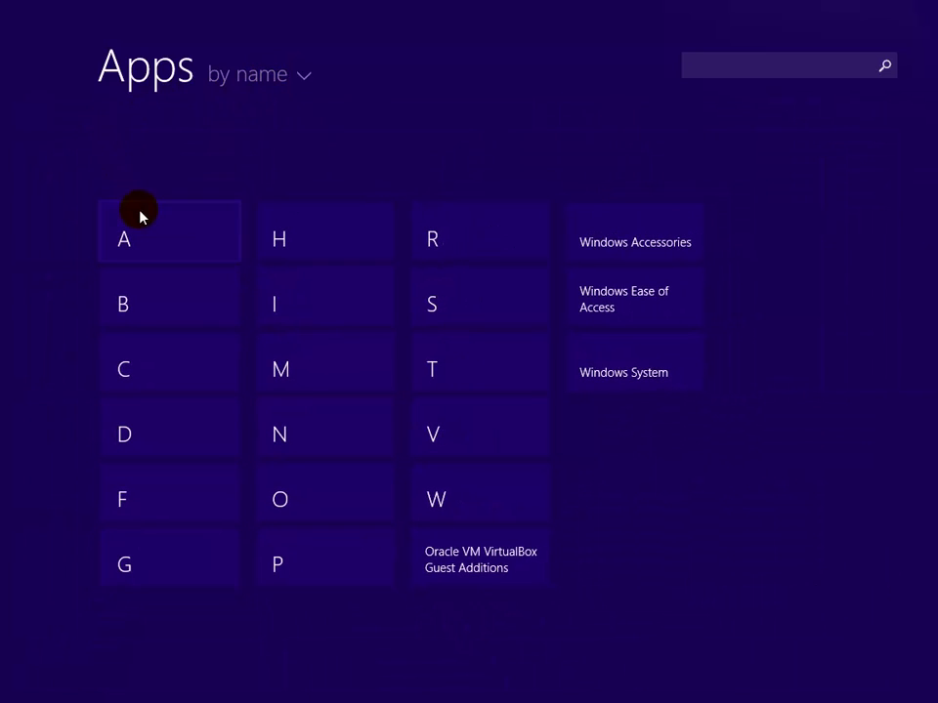
left_click(122, 240)
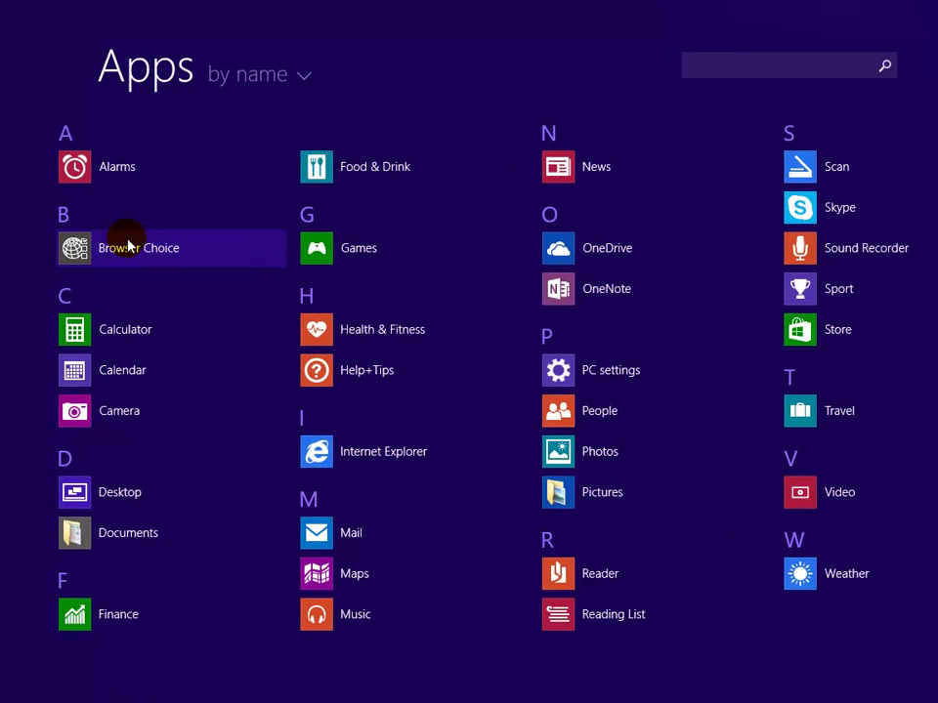
Step: Search the apps for 'control panel', then go back to the Start screen tiles
left_click(884, 68)
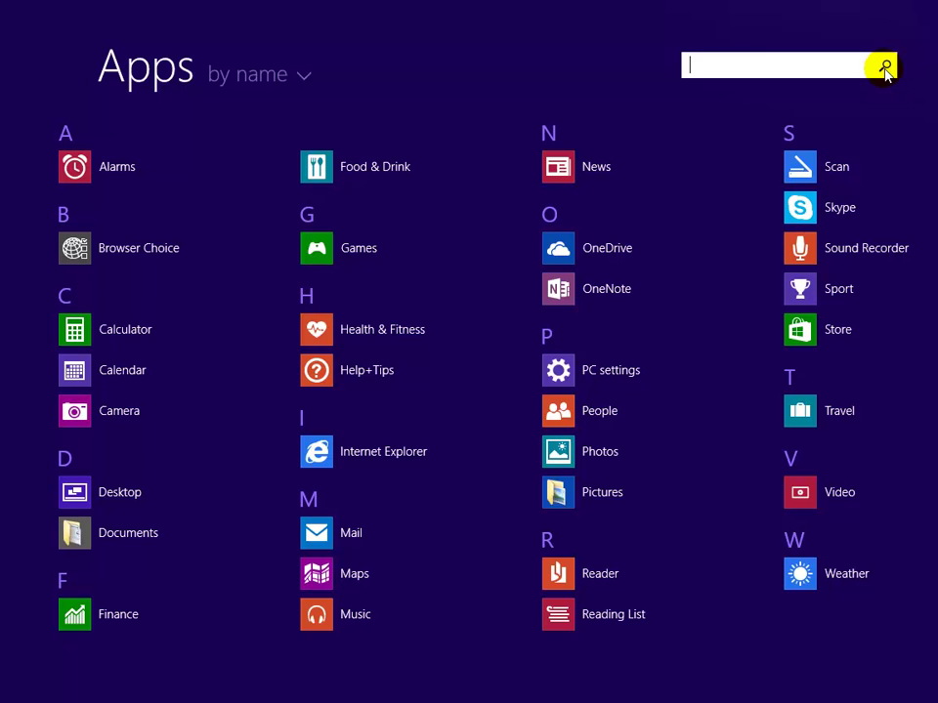
type("c")
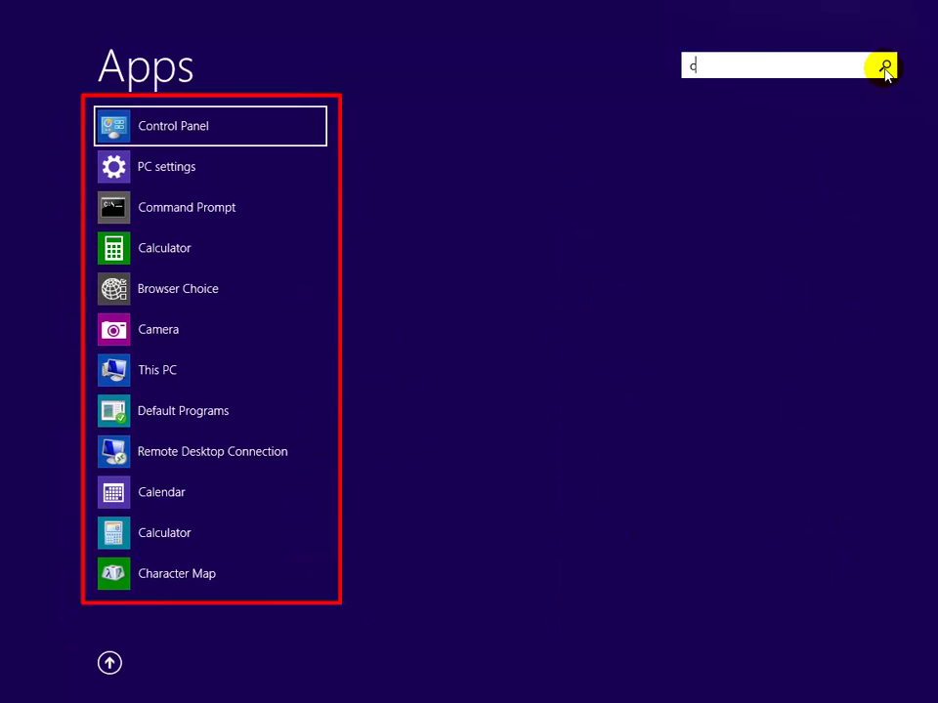
type("ontrol panel")
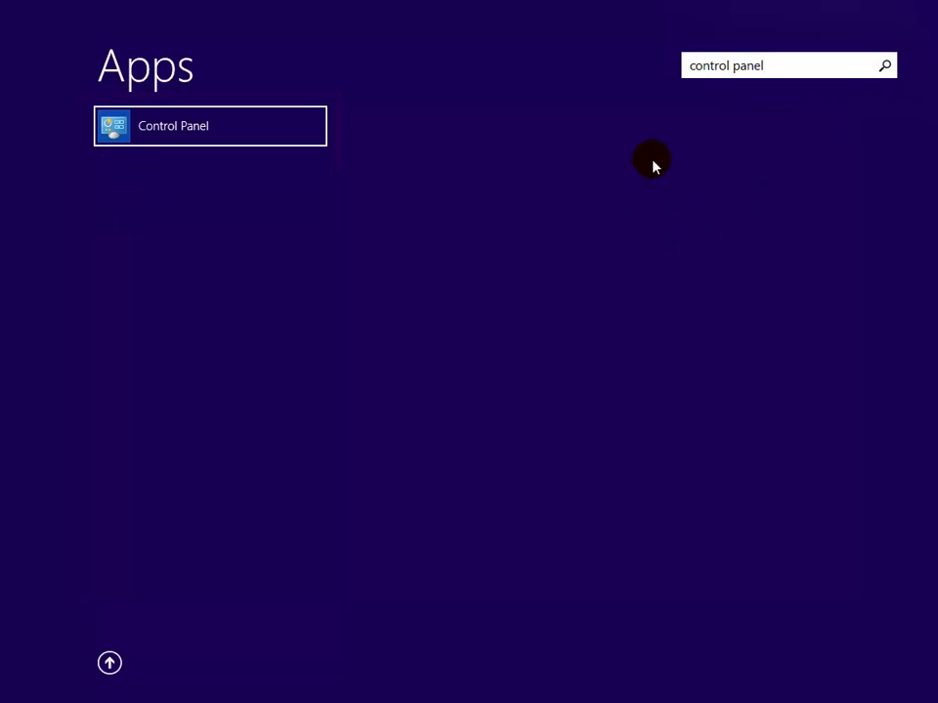
left_click(107, 663)
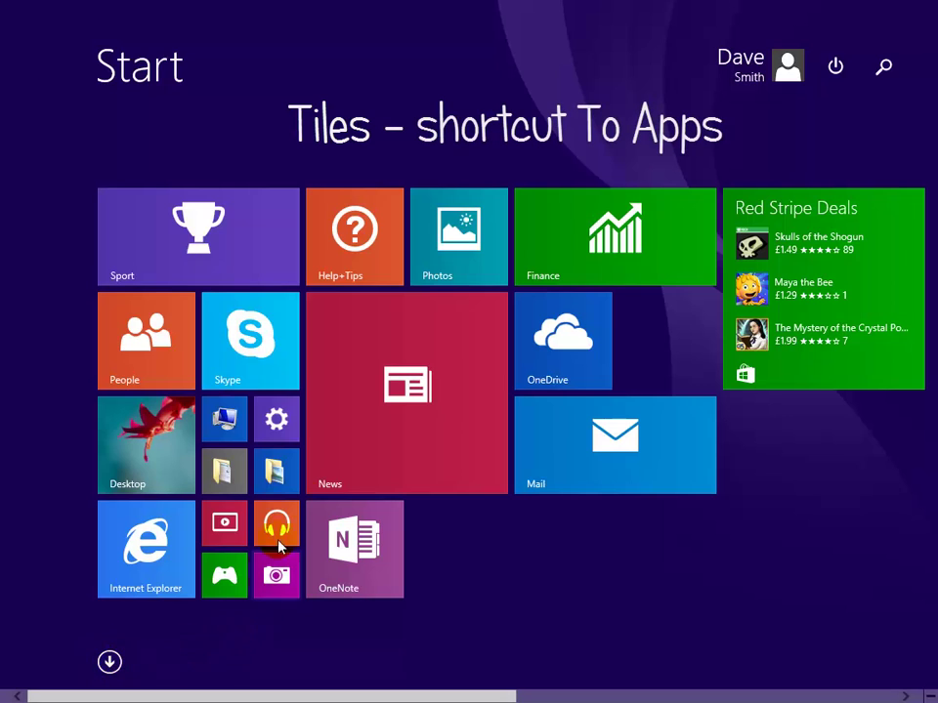
Step: Rearrange Start tiles, moving News and placing OneNote beside OneDrive
left_click_drag(363, 478, 488, 487)
left_click_drag(402, 345, 687, 340)
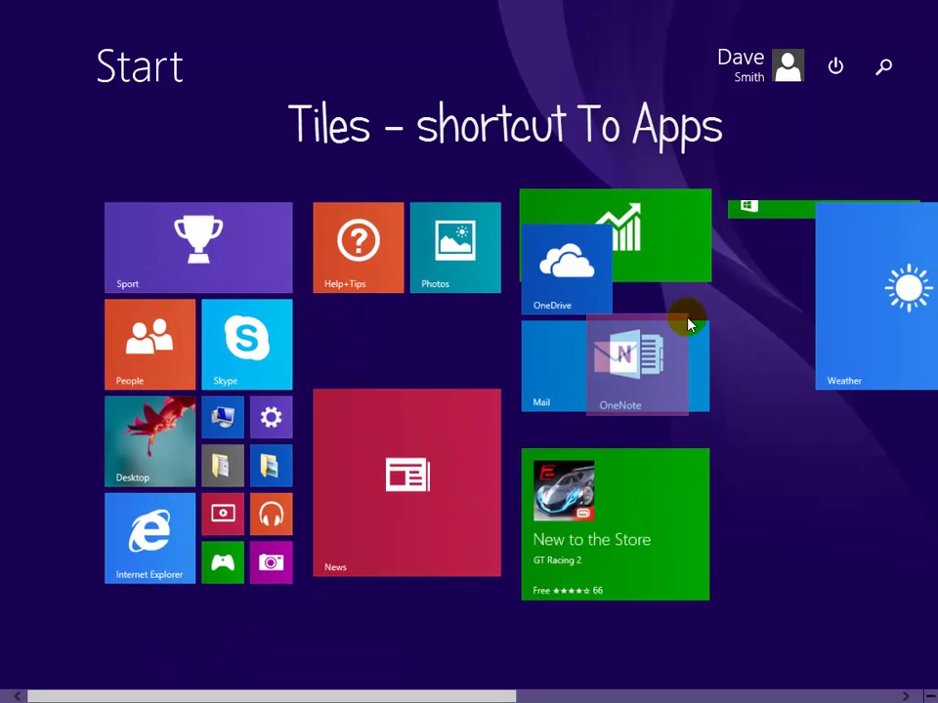
left_click_drag(687, 324, 639, 378)
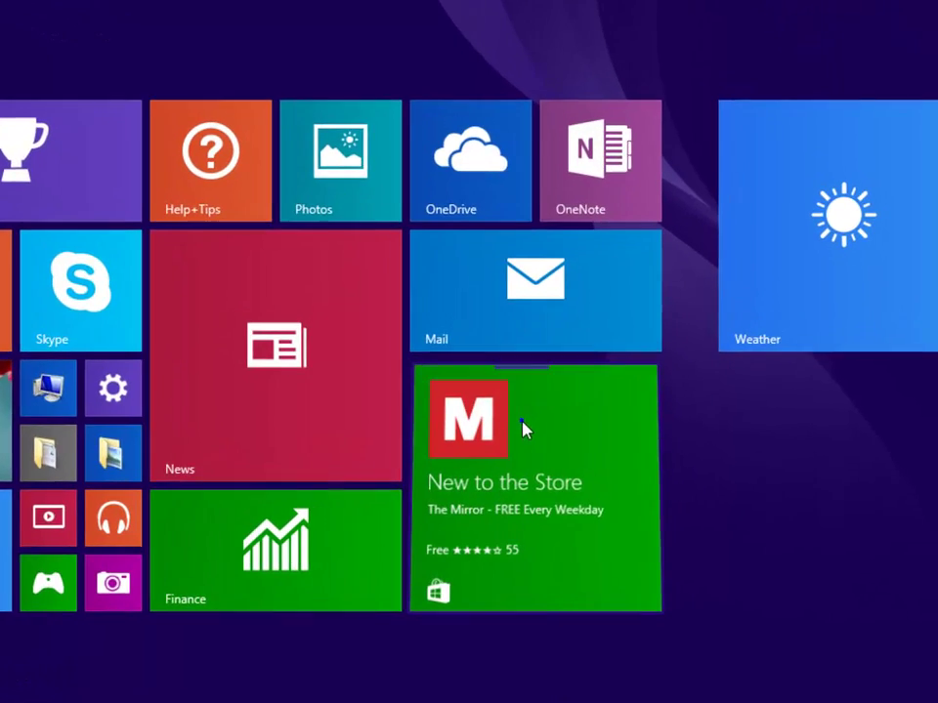
Step: Resize the Store tile to Small, then Medium, then back to Large
right_click(608, 452)
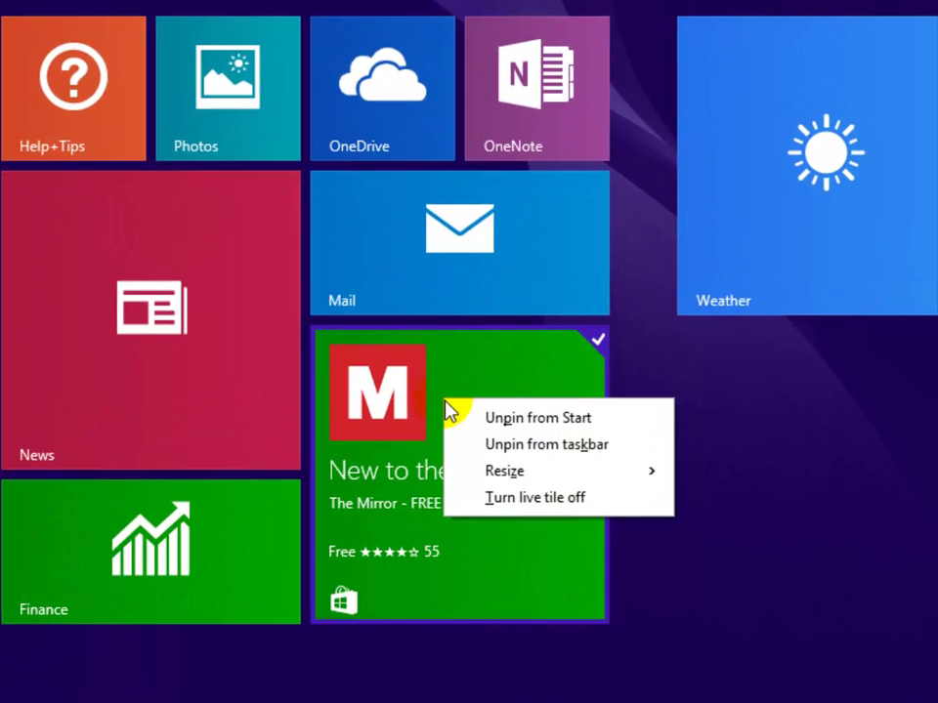
mouse_move(517, 474)
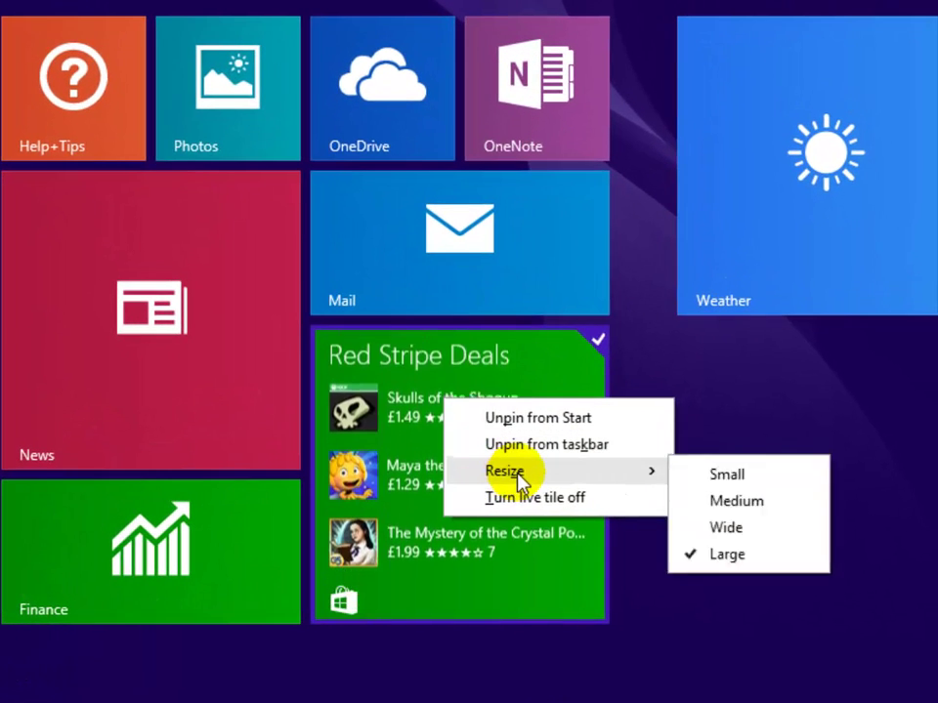
left_click(739, 475)
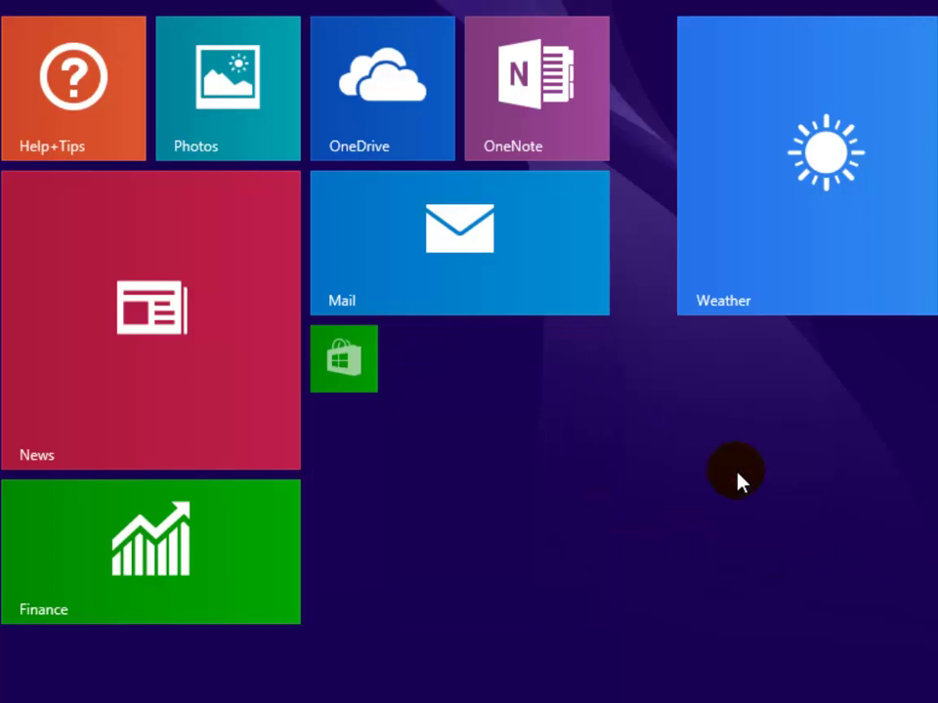
right_click(343, 361)
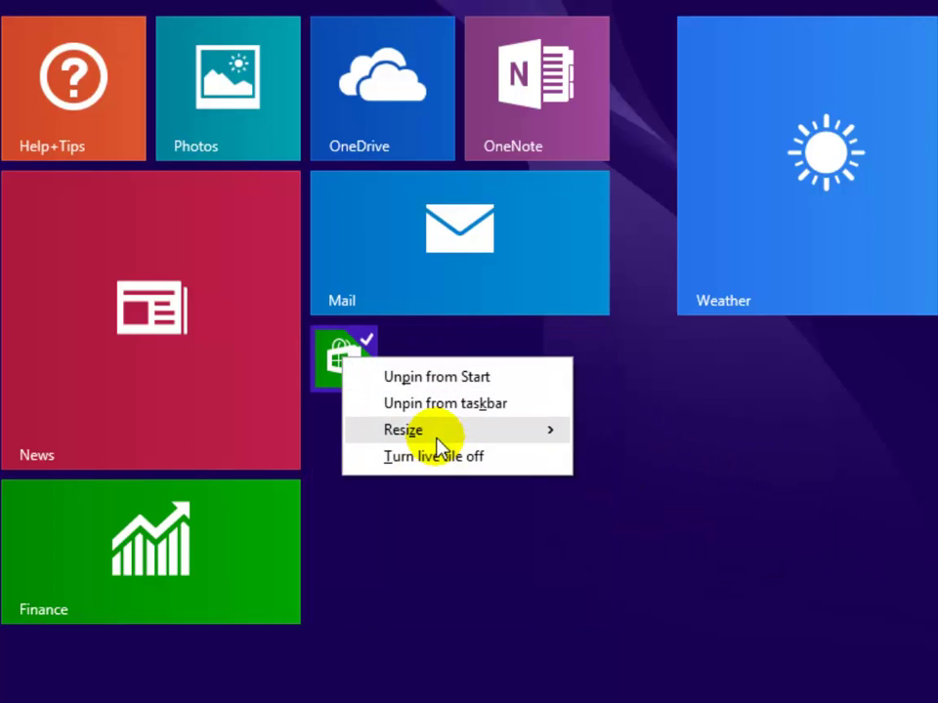
mouse_move(438, 432)
left_click(666, 467)
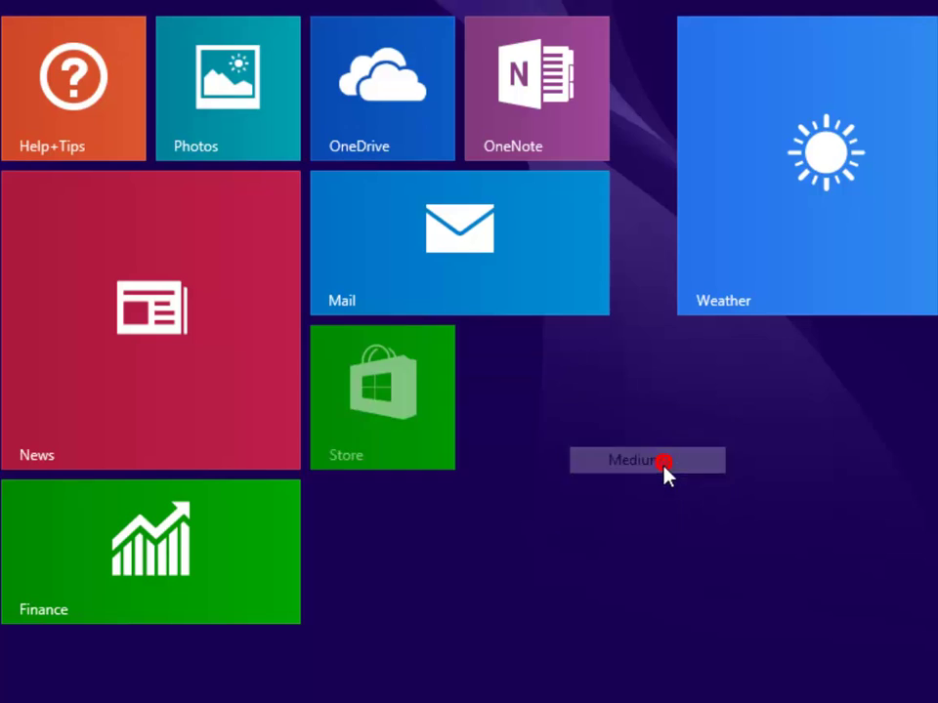
right_click(358, 379)
mouse_move(527, 454)
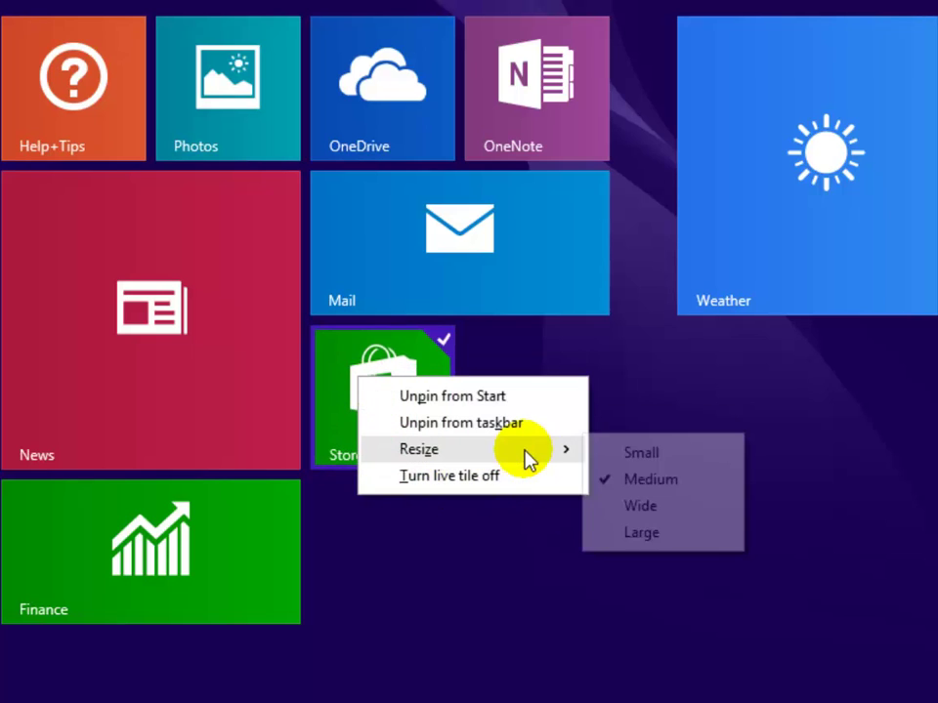
left_click(678, 547)
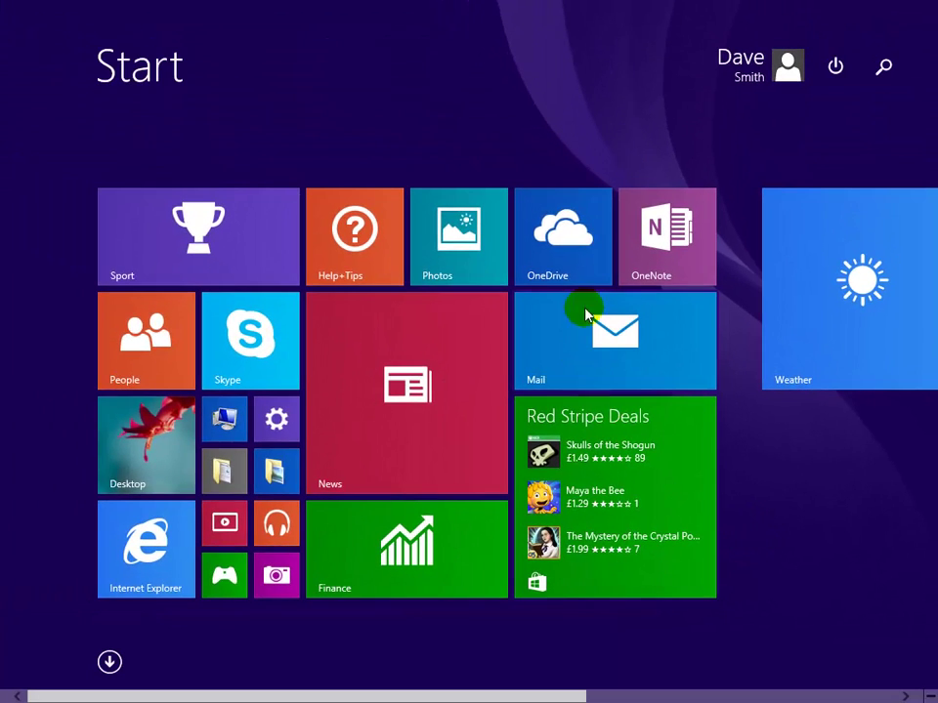
right_click(398, 91)
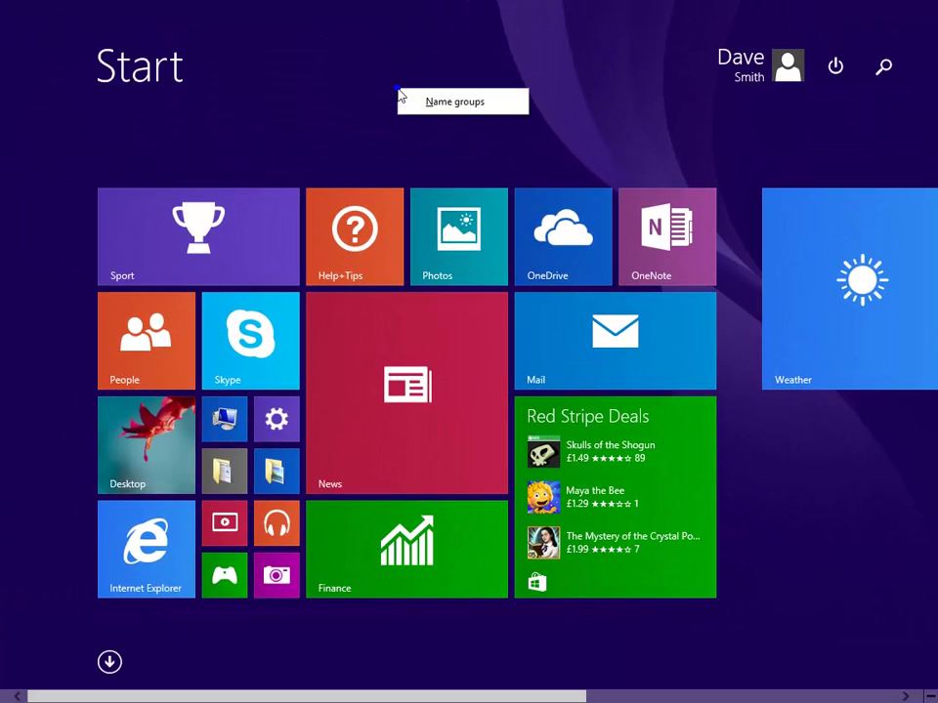
left_click(443, 104)
left_click(180, 172)
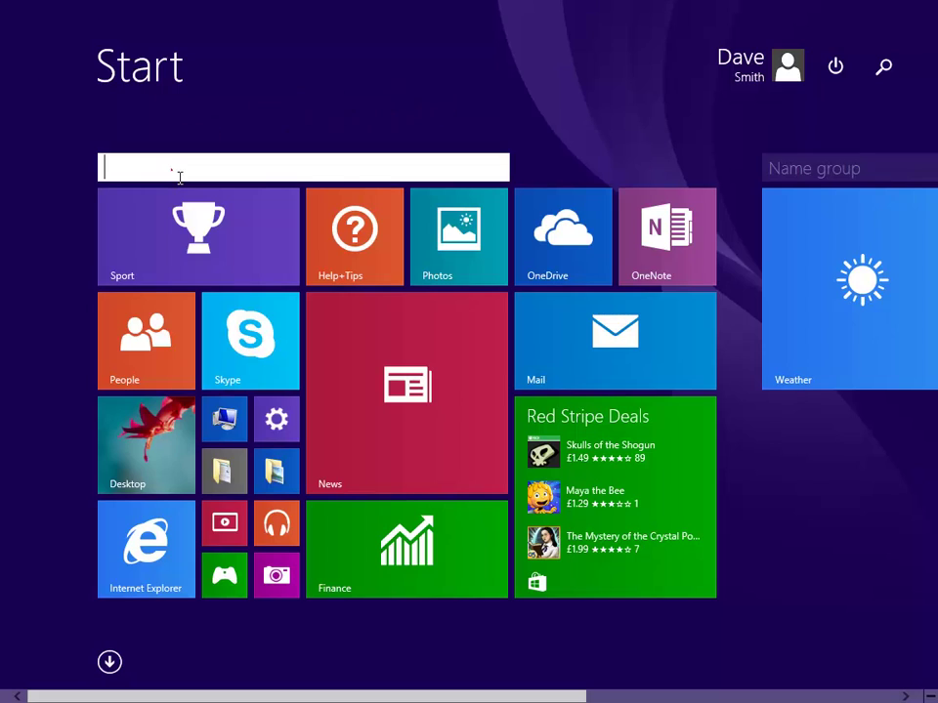
left_click(178, 172)
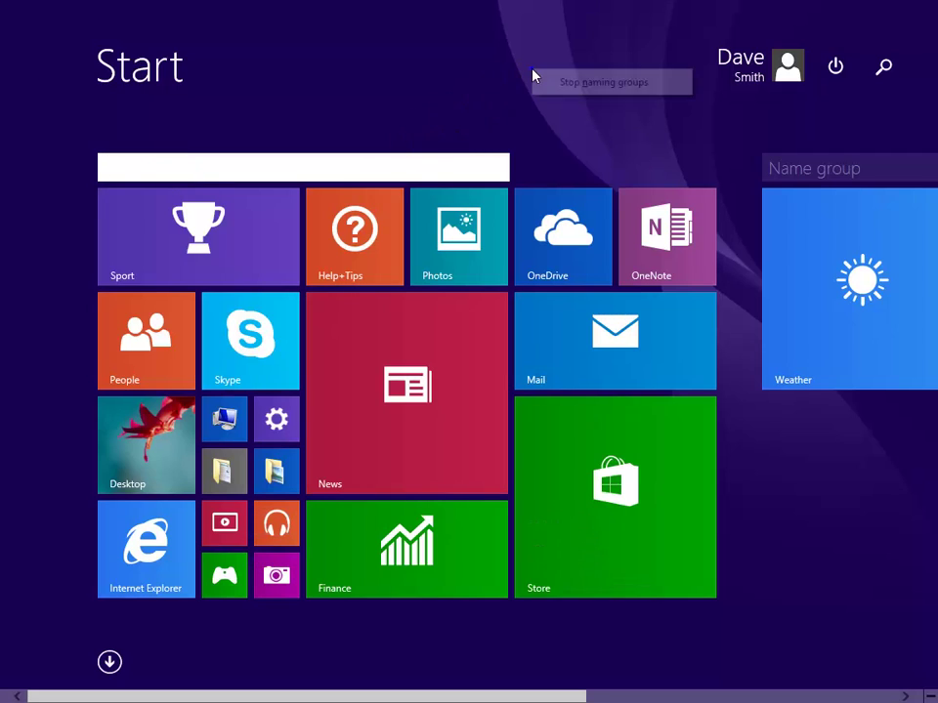
left_click(551, 82)
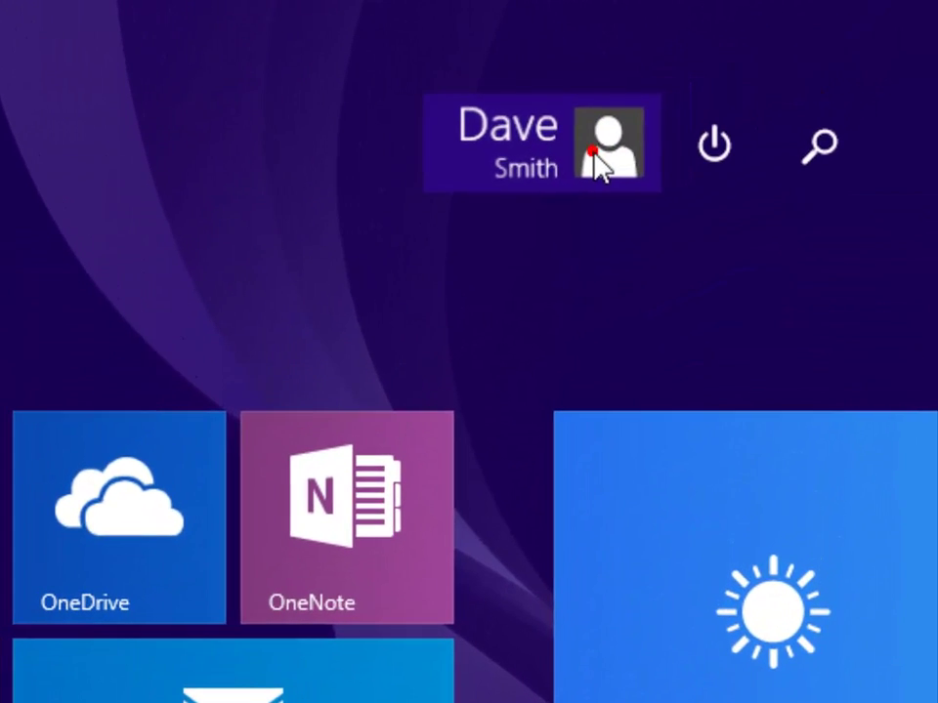
Step: View the account picture's options, then show the Shut down and Restart power choices
left_click(729, 97)
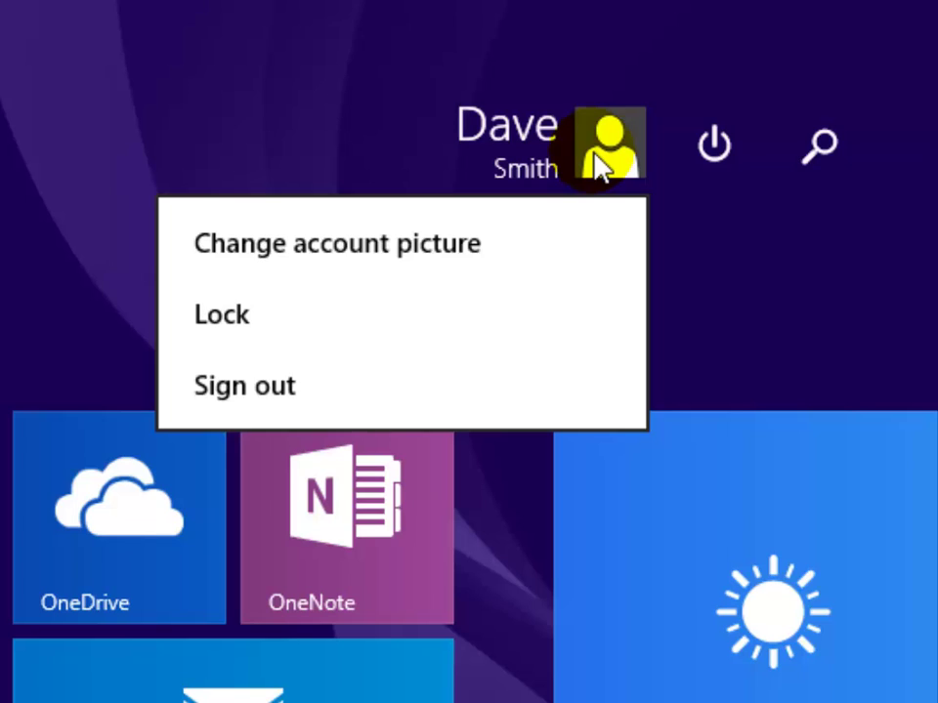
left_click(715, 156)
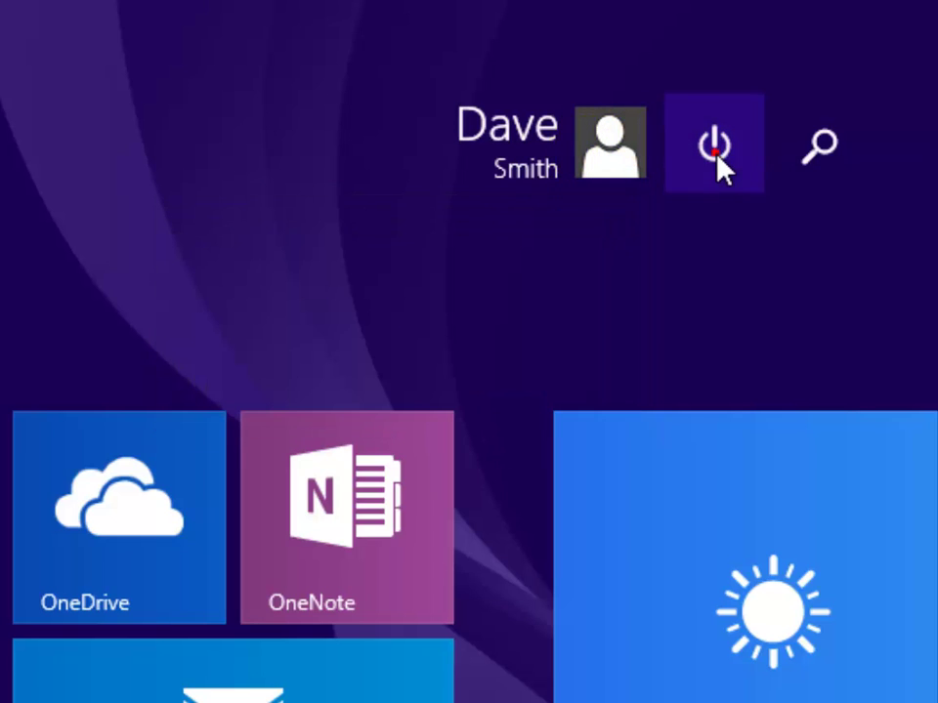
left_click(716, 152)
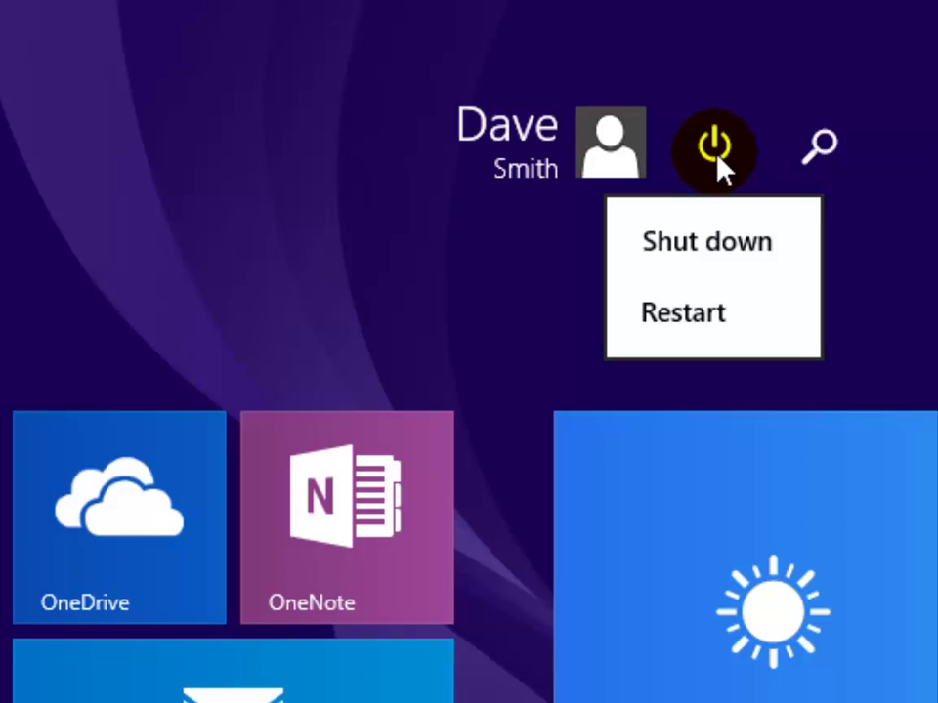
left_click(823, 144)
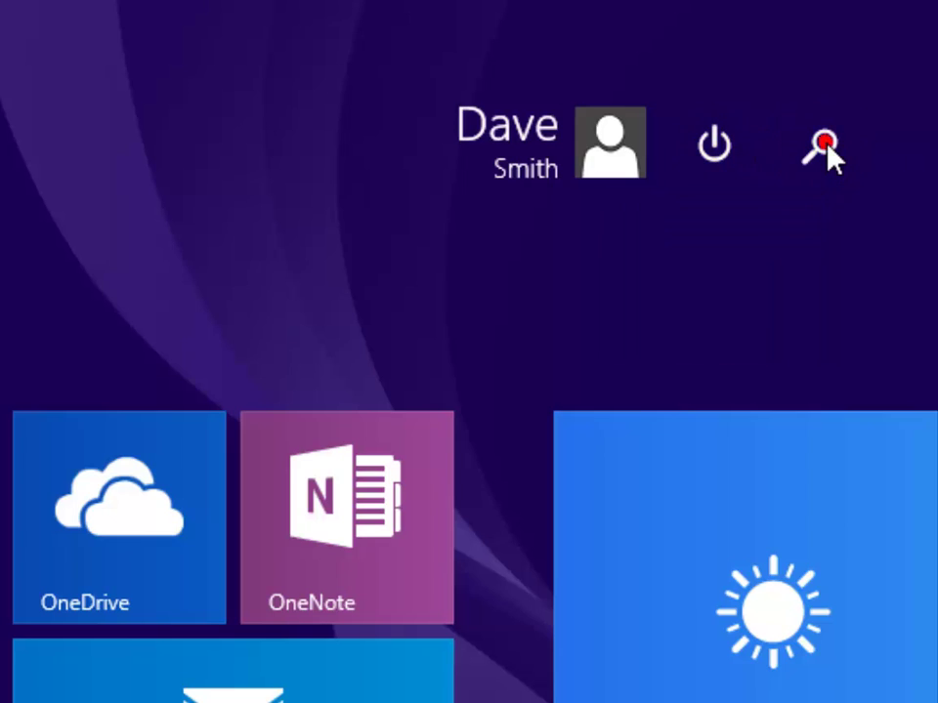
left_click(826, 149)
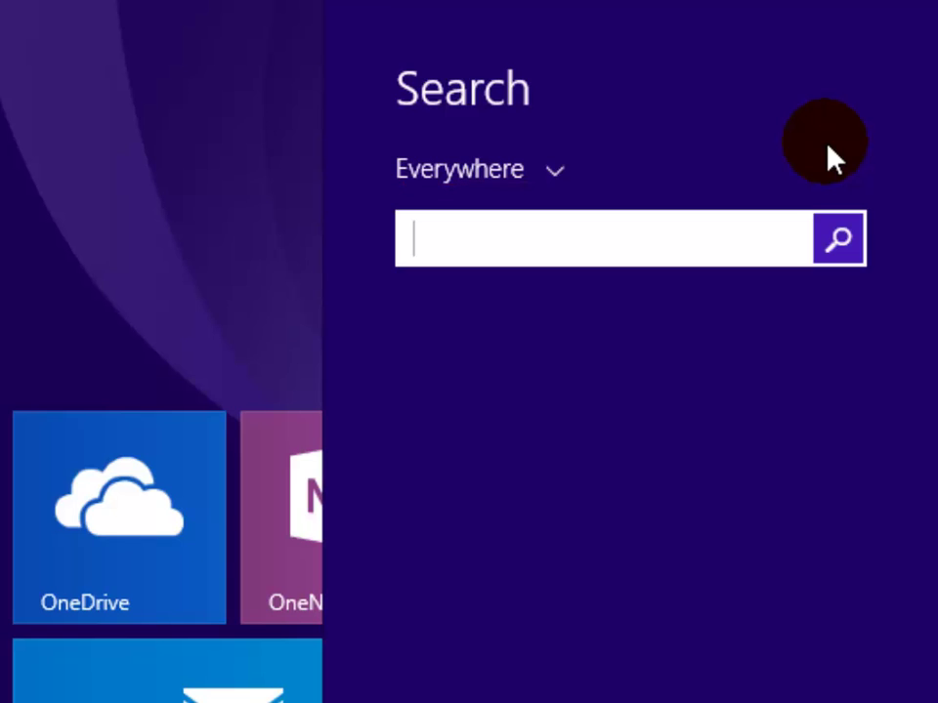
left_click(553, 174)
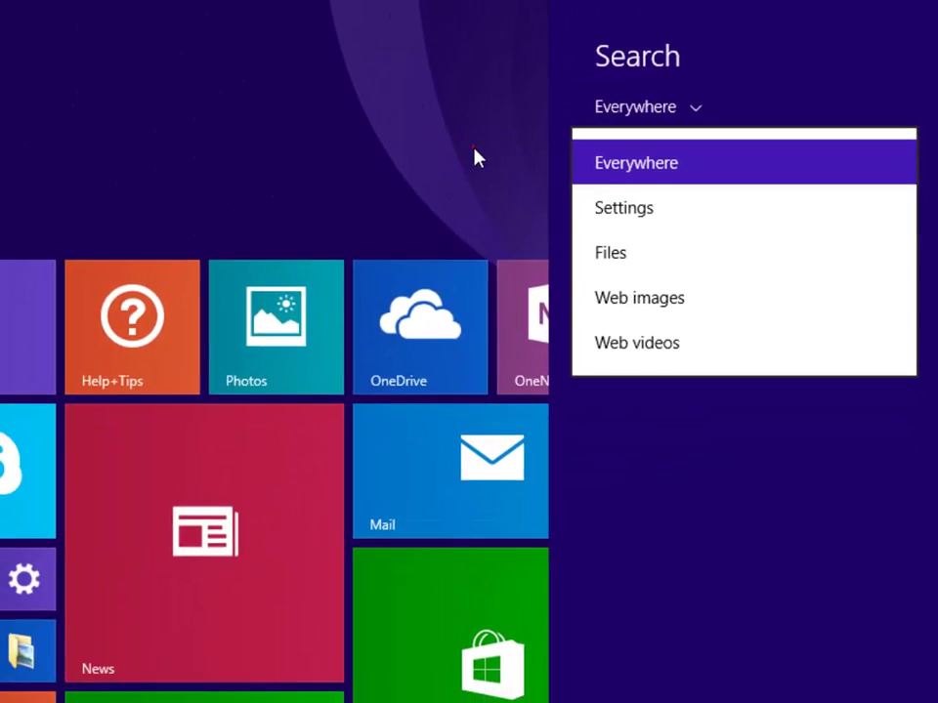
left_click(475, 156)
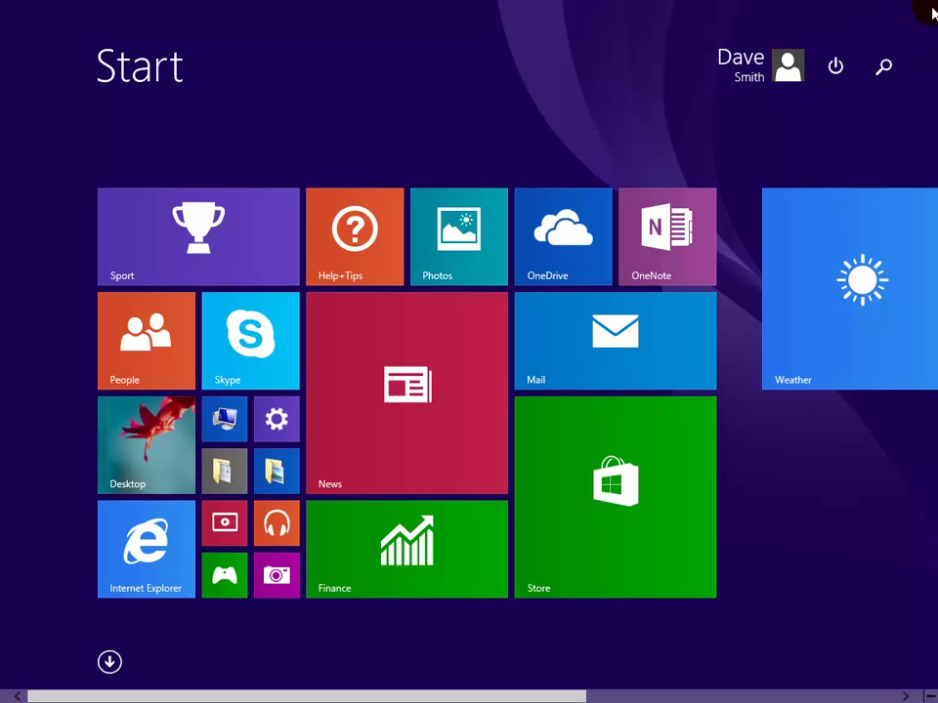
mouse_move(935, 8)
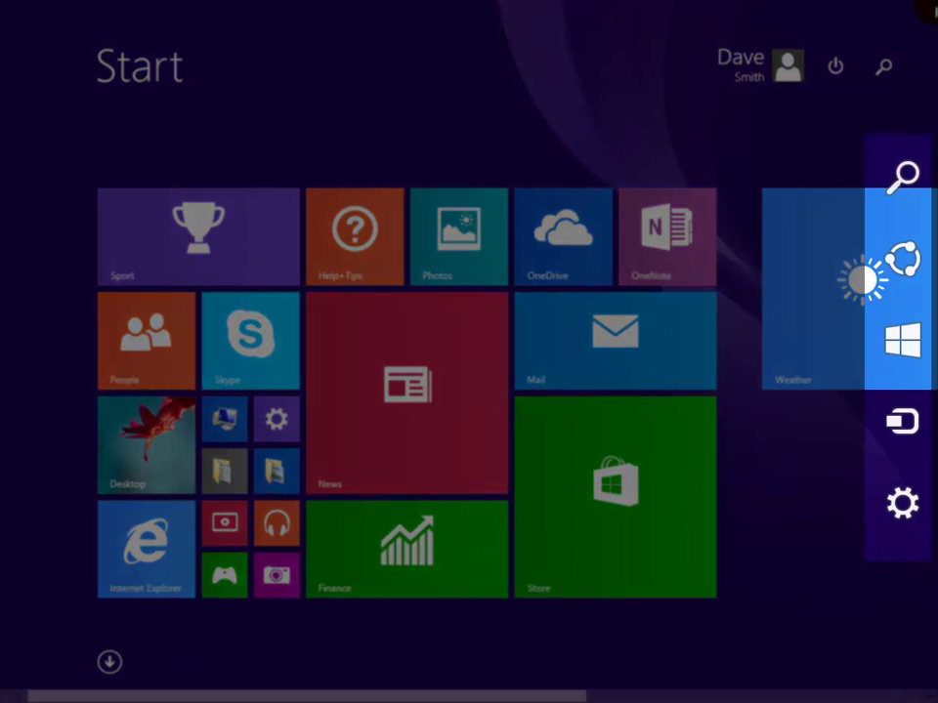
mouse_move(903, 180)
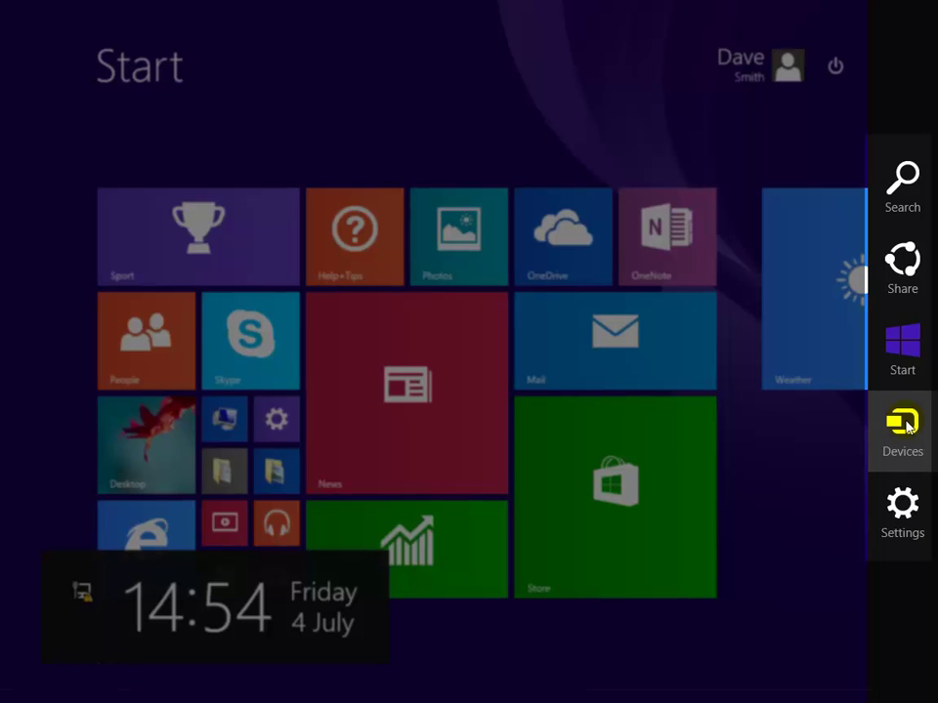
left_click(903, 503)
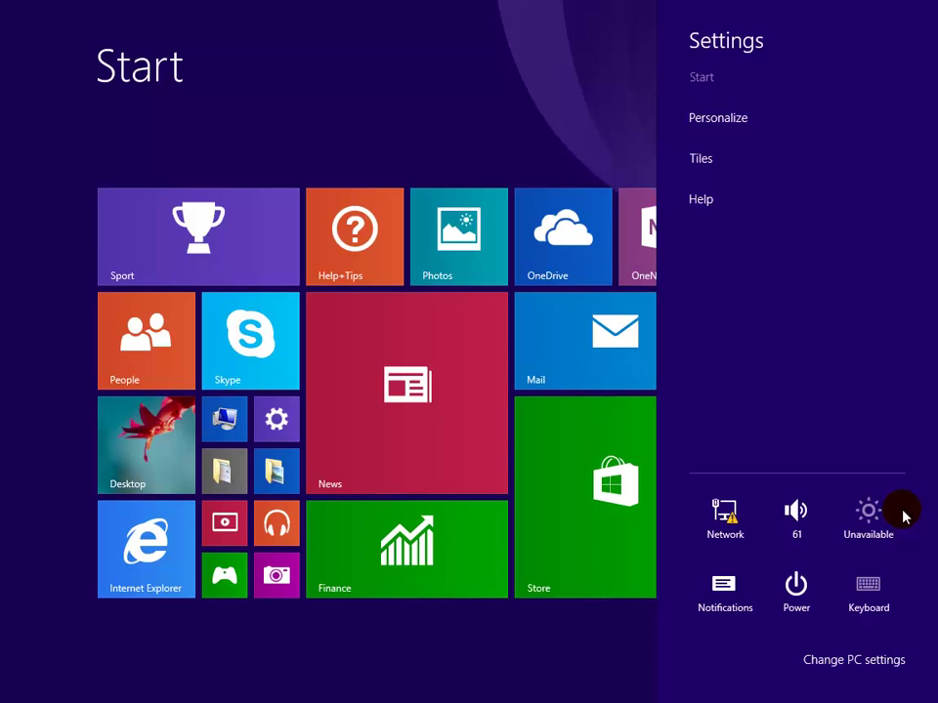
Step: Close the settings pane and browse the Apps by name list
left_click(188, 659)
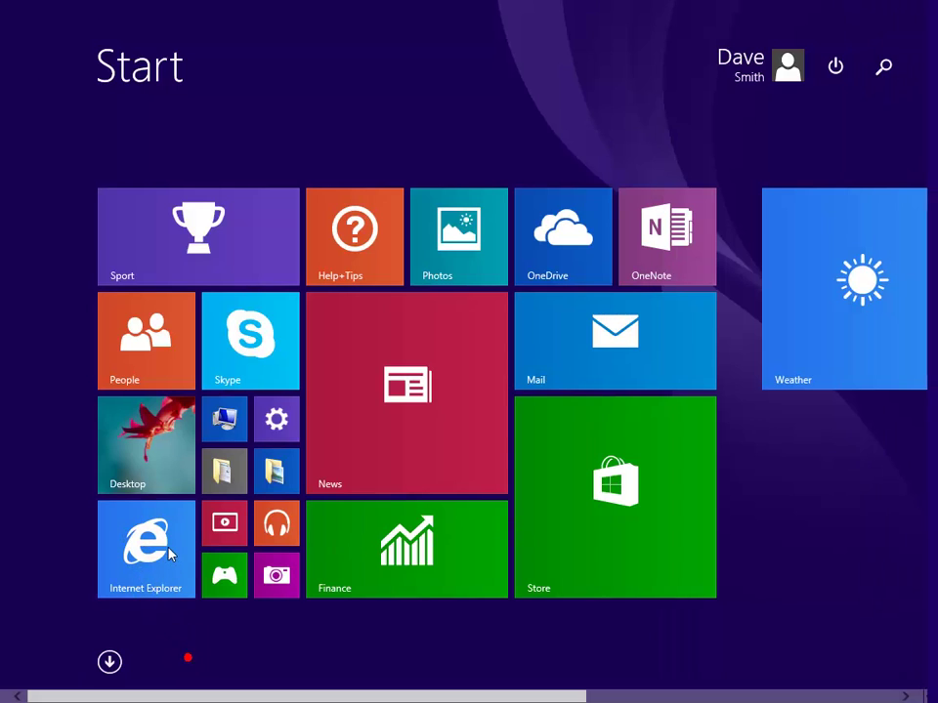
left_click(170, 554)
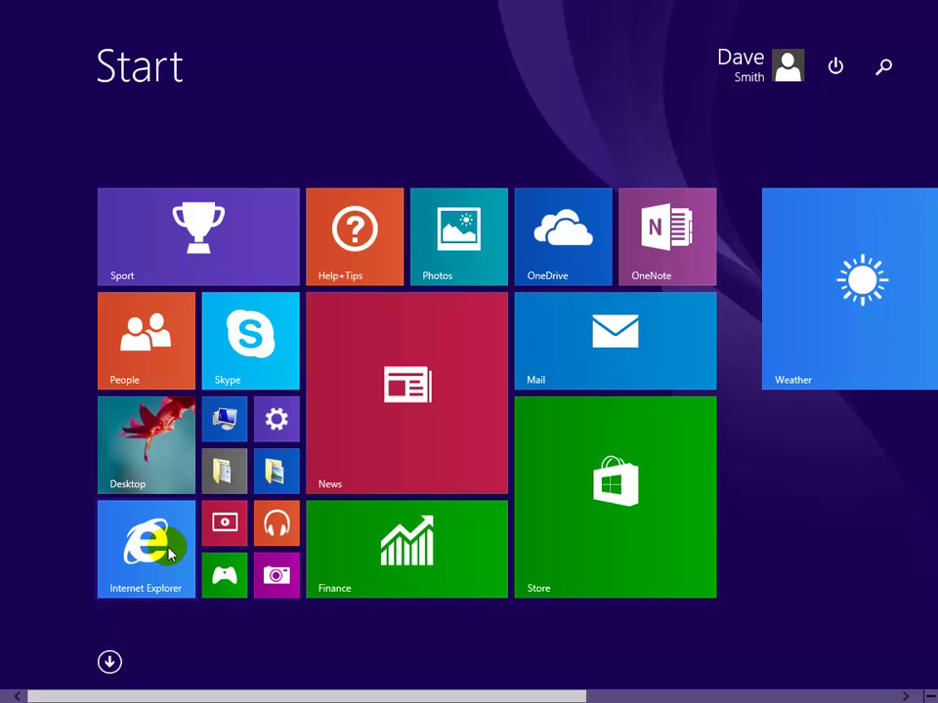
left_click(126, 445)
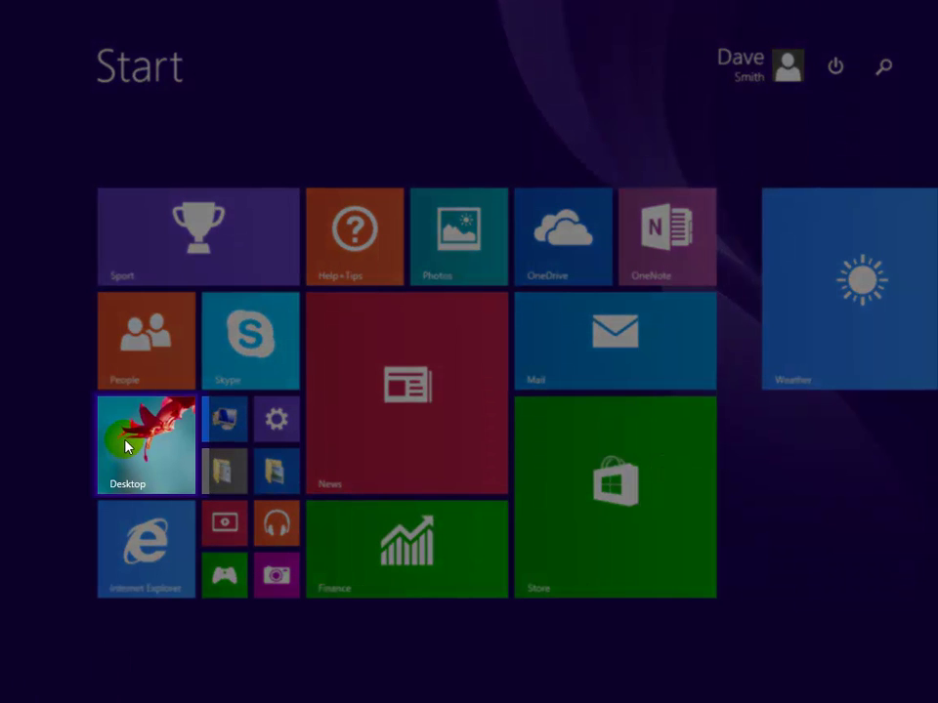
left_click(110, 662)
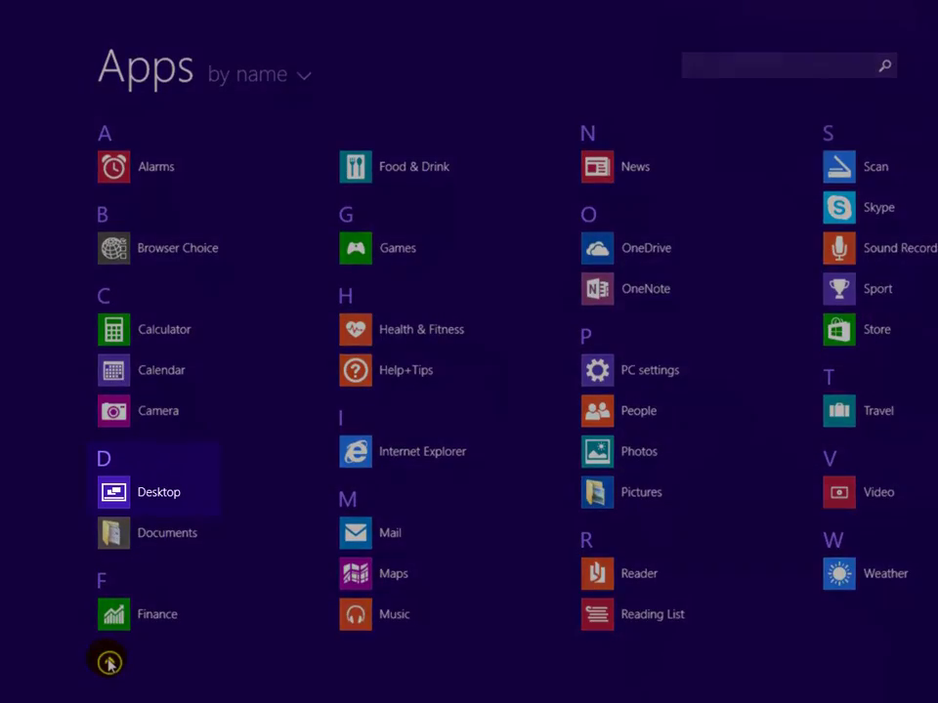
left_click(153, 494)
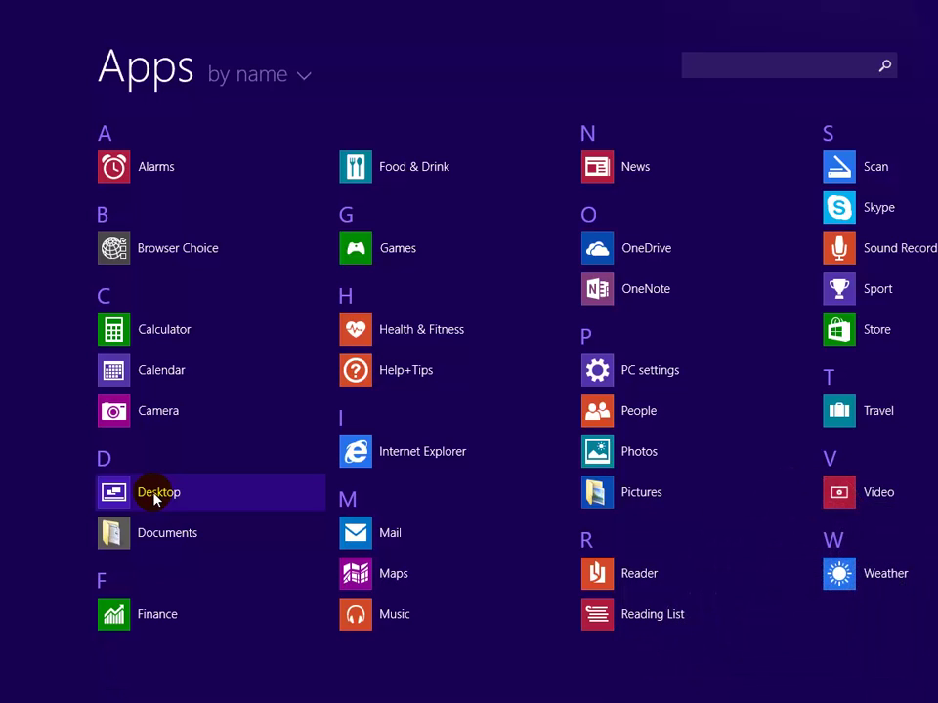
Step: Toggle between Start and the desktop with the Windows key, then with the Start button
key("super")
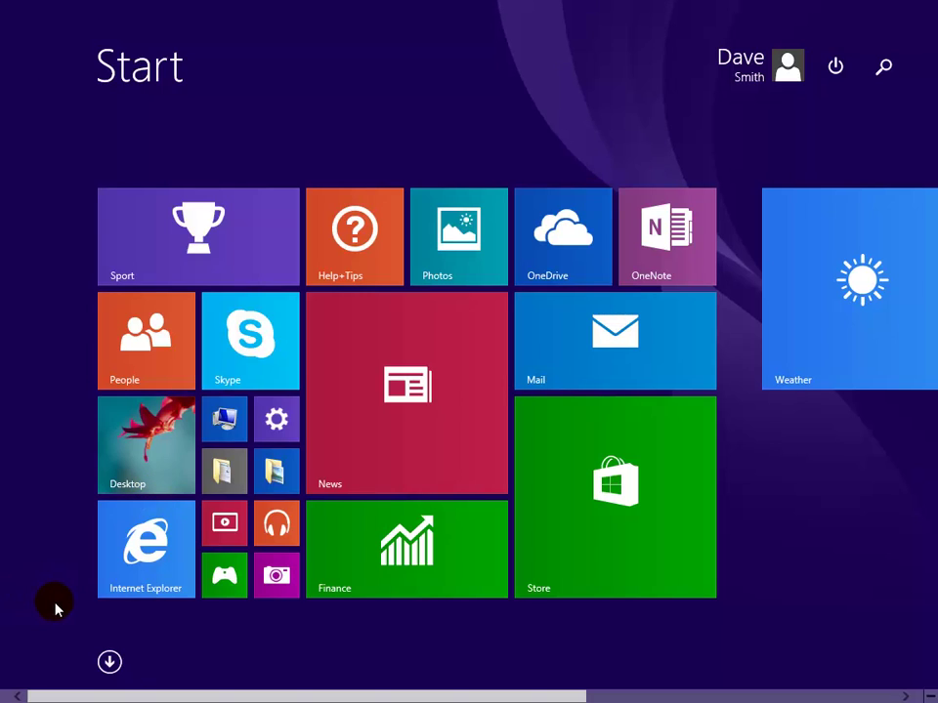
key("super")
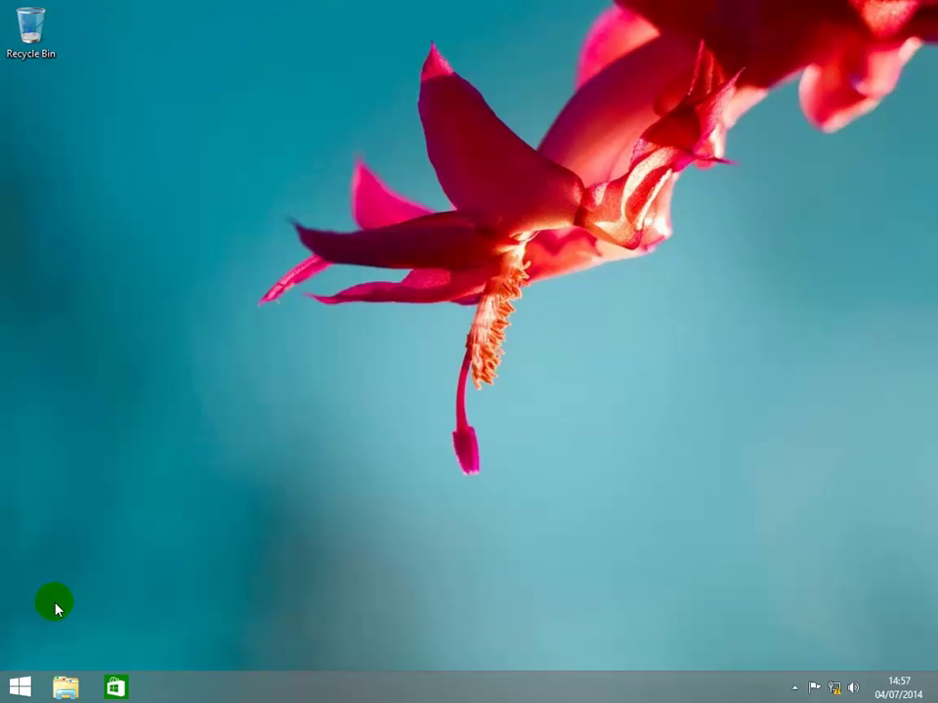
key("super")
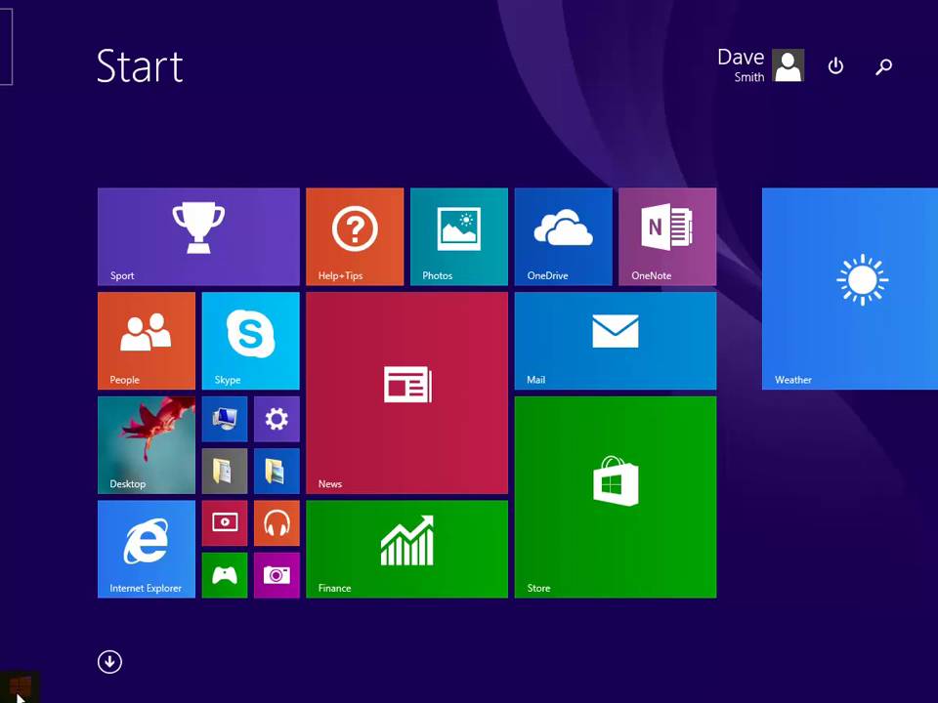
left_click(19, 691)
left_click(20, 692)
Step: Go to the desktop and view the Start button's system tools quick menu
left_click(20, 691)
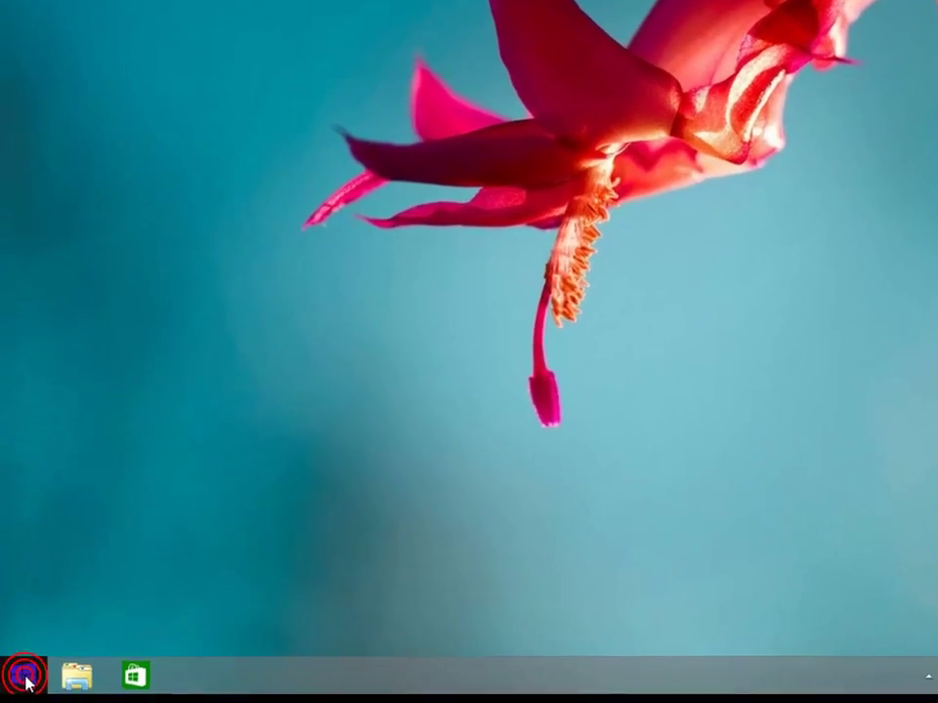
right_click(25, 680)
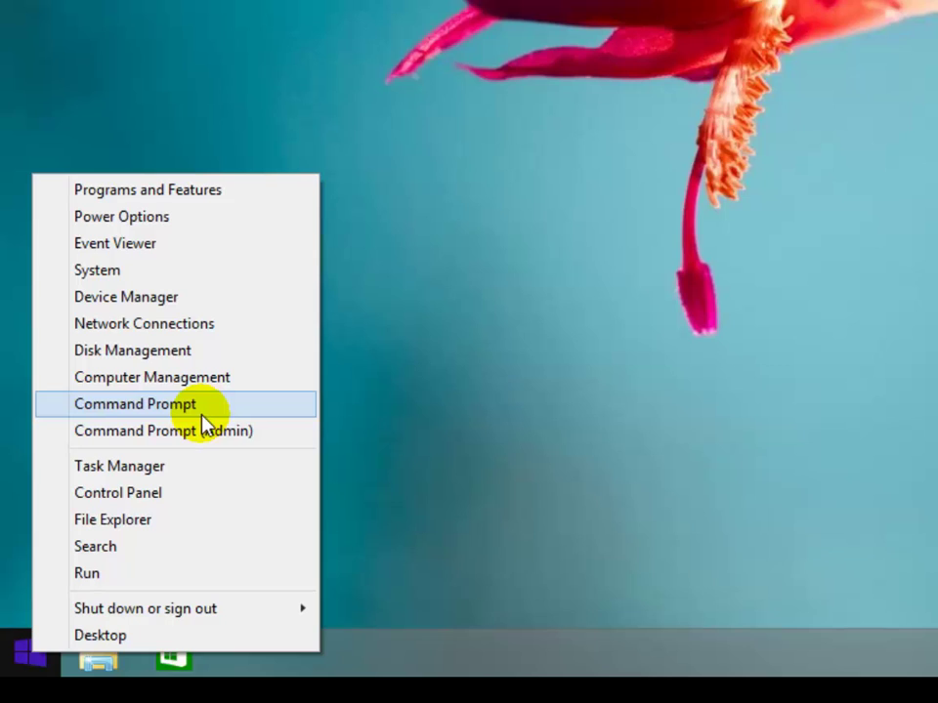
left_click(473, 280)
Step: View the desktop shortcut menu's View options, then open the taskbar's shortcut menu
right_click(473, 281)
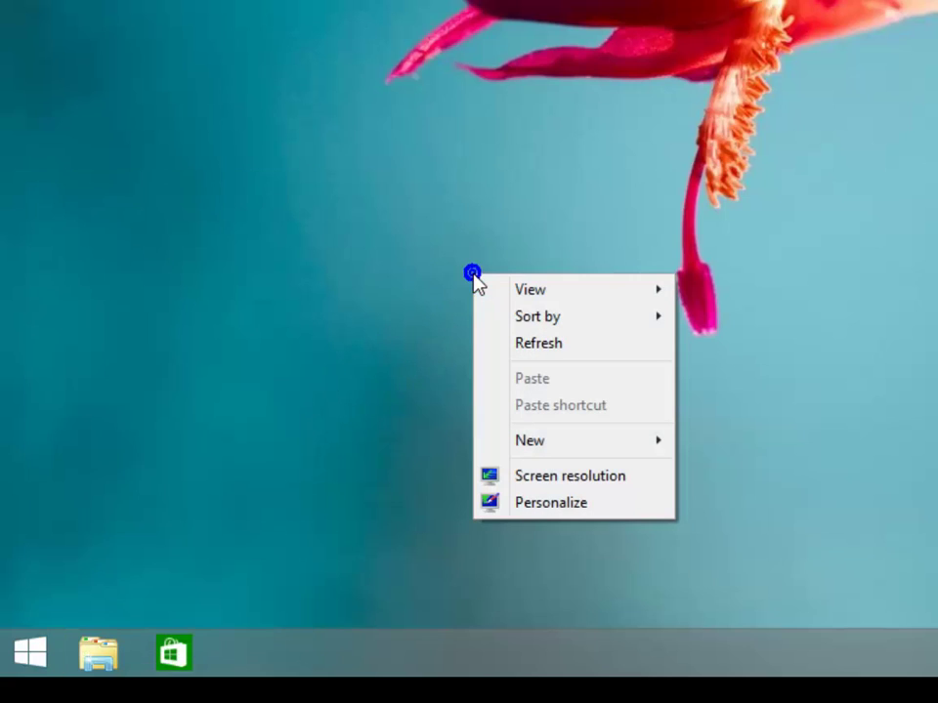
mouse_move(582, 291)
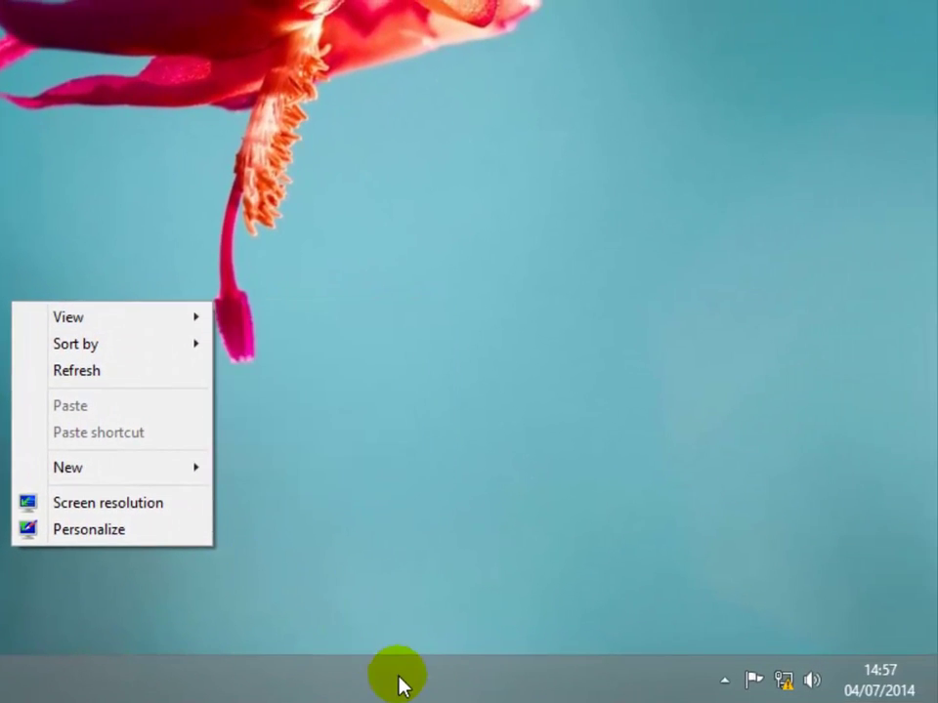
right_click(404, 672)
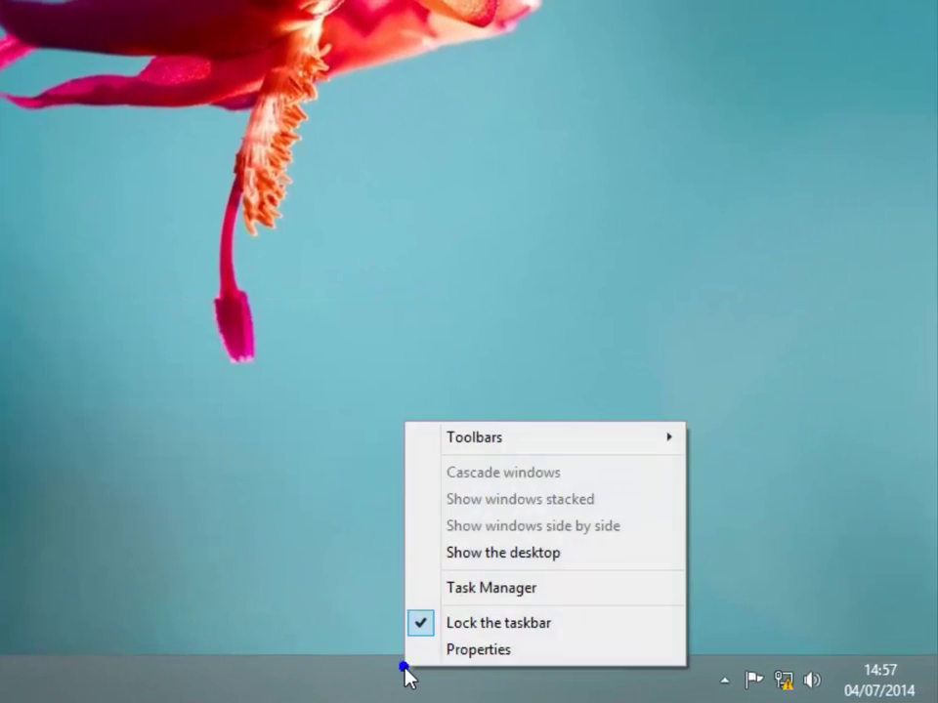
mouse_move(521, 447)
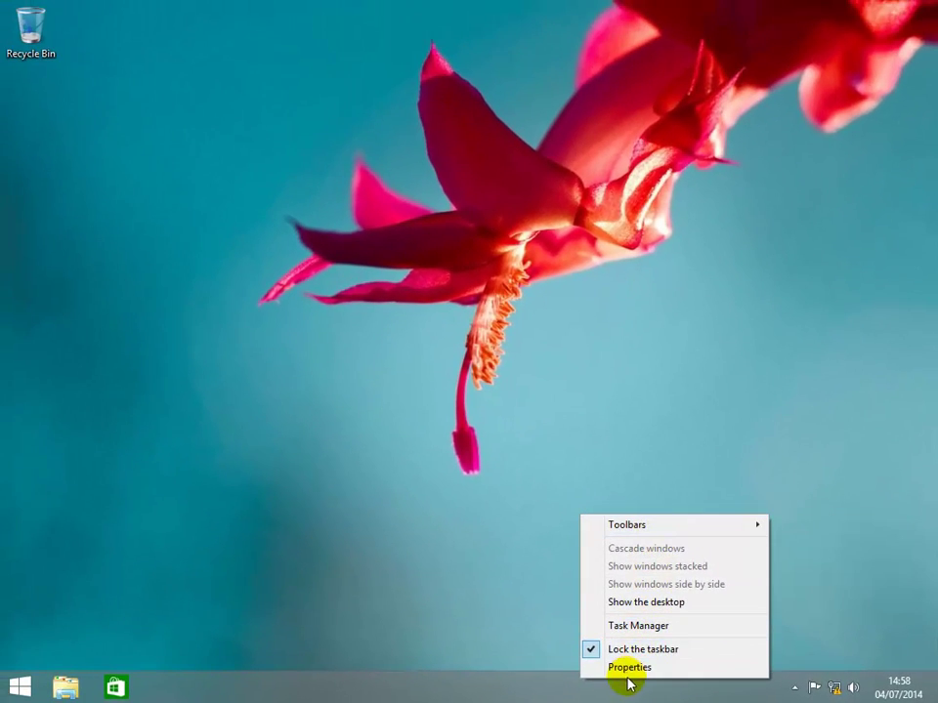
Step: Unlock the taskbar in its properties and drag it to other screen edges and back to the bottom
left_click(619, 670)
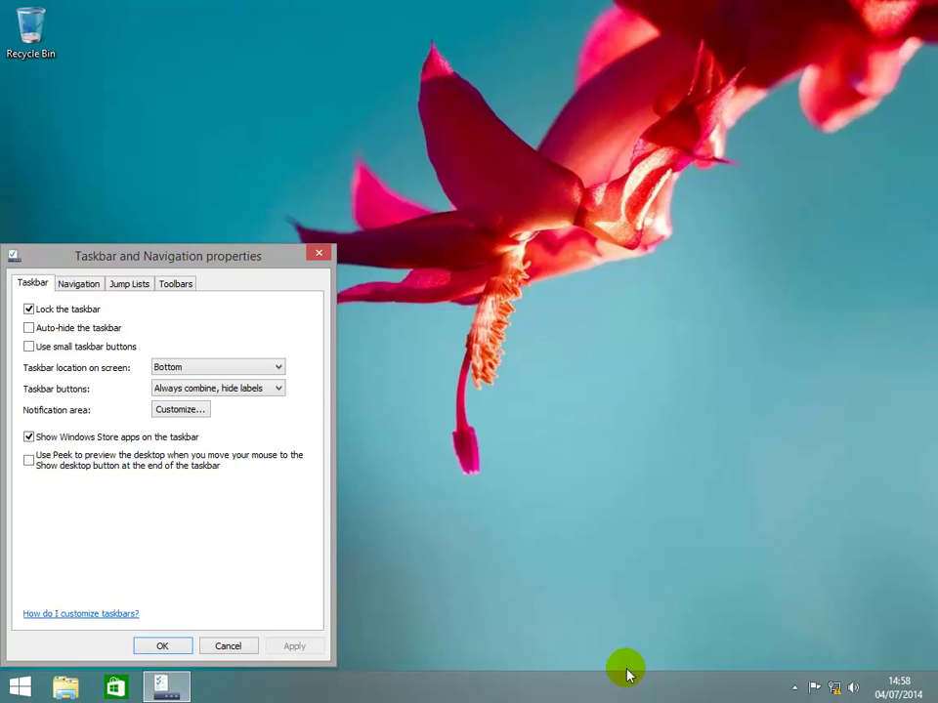
left_click(31, 310)
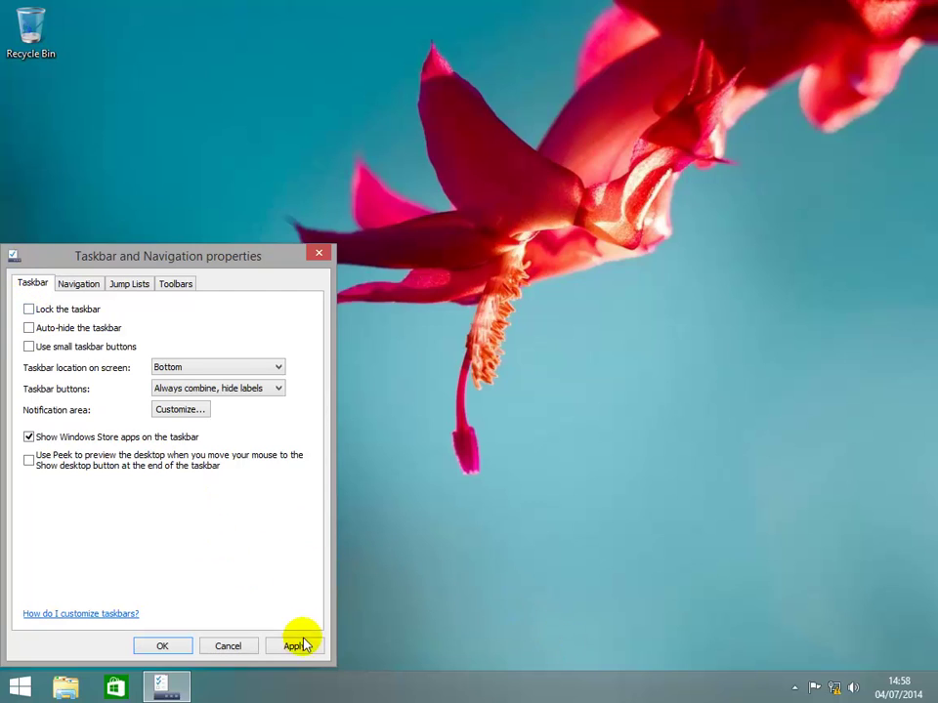
left_click(296, 646)
left_click_drag(397, 684, 397, 67)
left_click_drag(457, 35, 79, 408)
left_click_drag(12, 274, 501, 695)
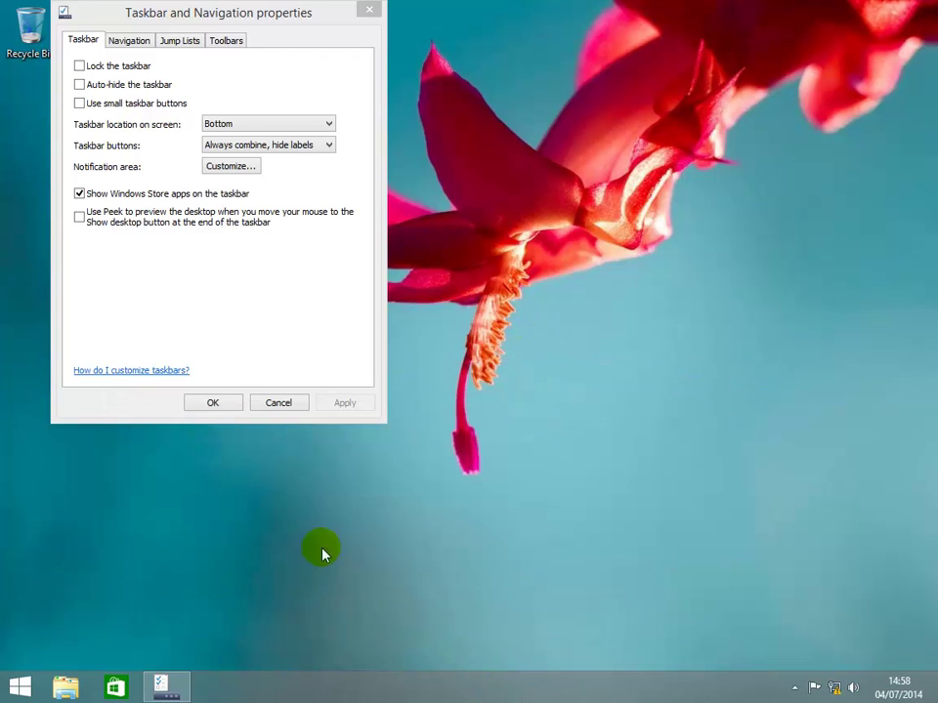
Step: Relock the taskbar and apply, then view the Navigation, Jump Lists and Toolbars tabs
left_click(291, 14)
left_click_drag(291, 14, 253, 226)
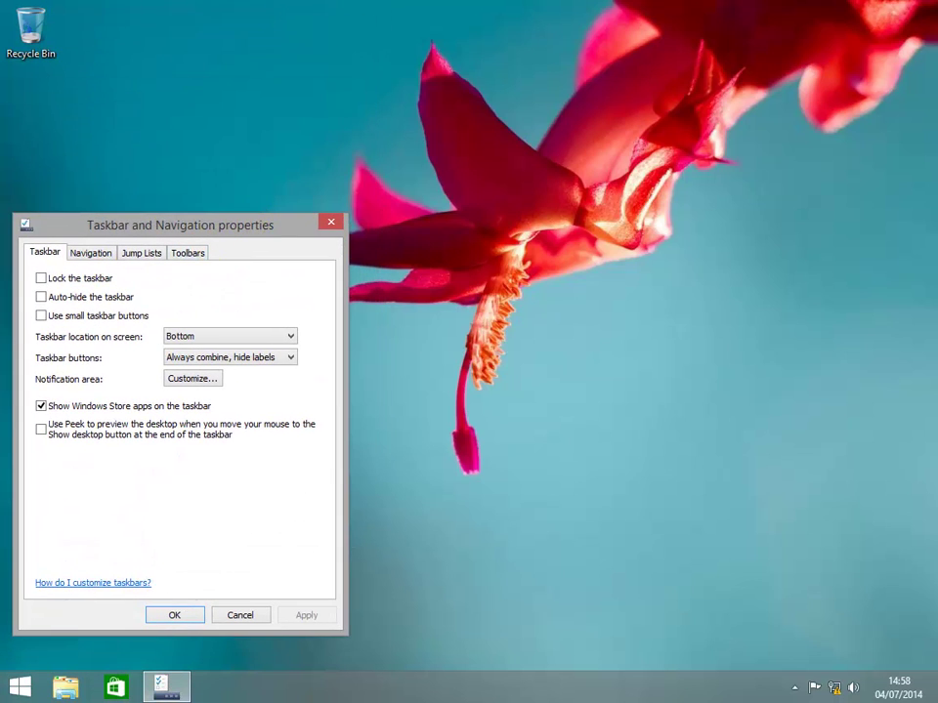
left_click(41, 278)
left_click(305, 617)
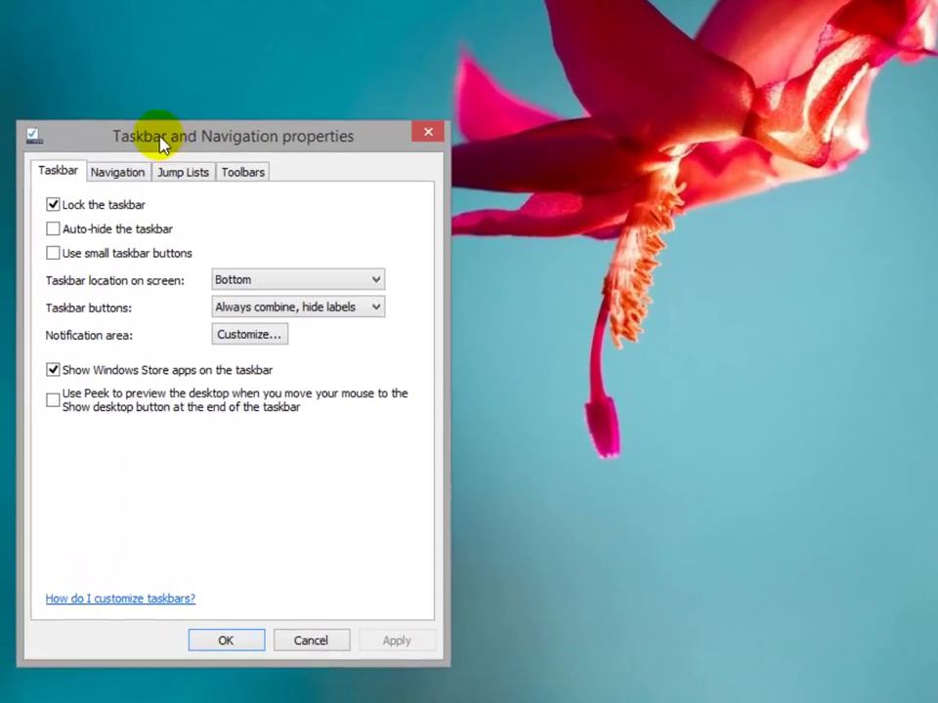
left_click(90, 253)
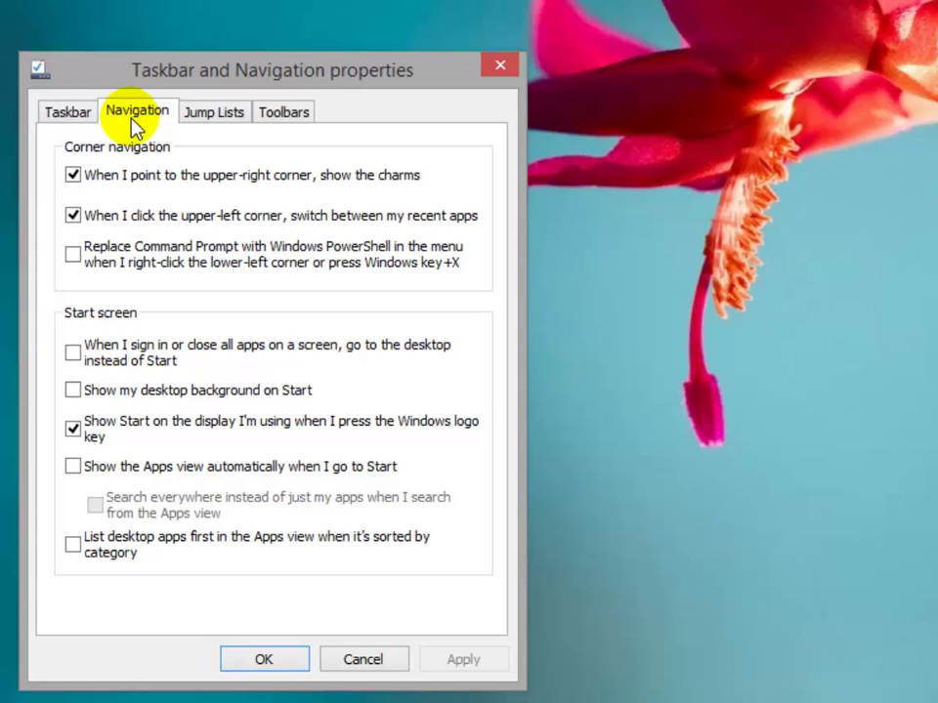
left_click(223, 115)
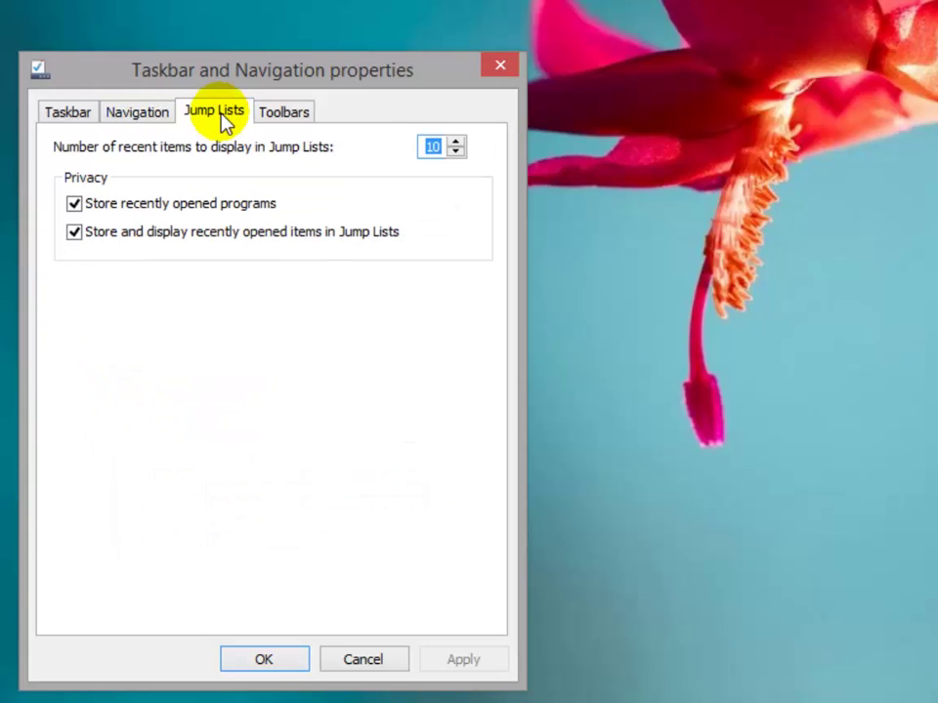
left_click(287, 114)
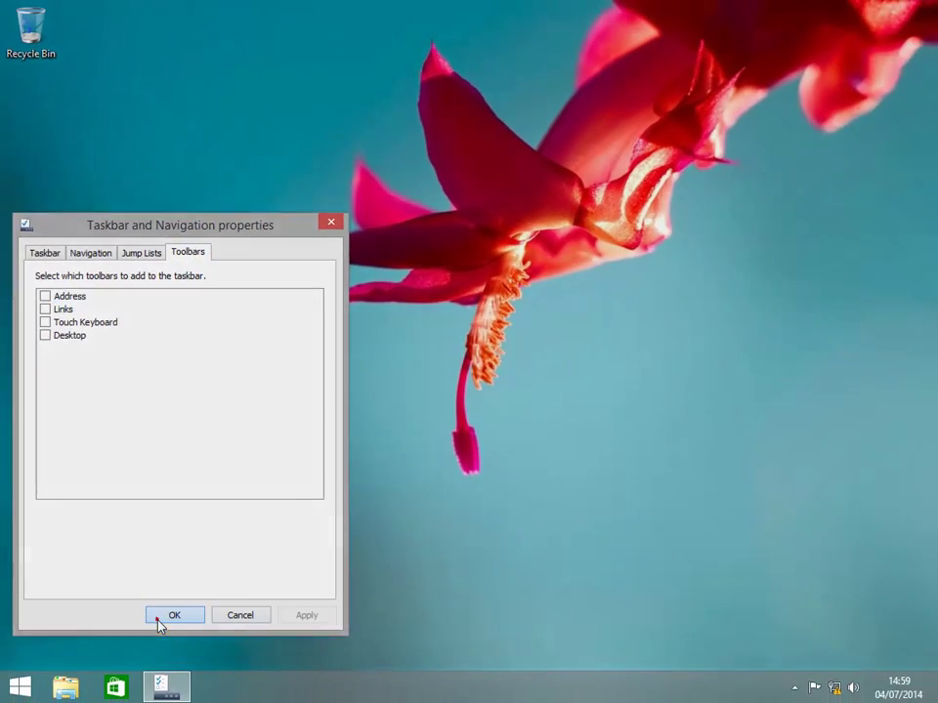
left_click(159, 616)
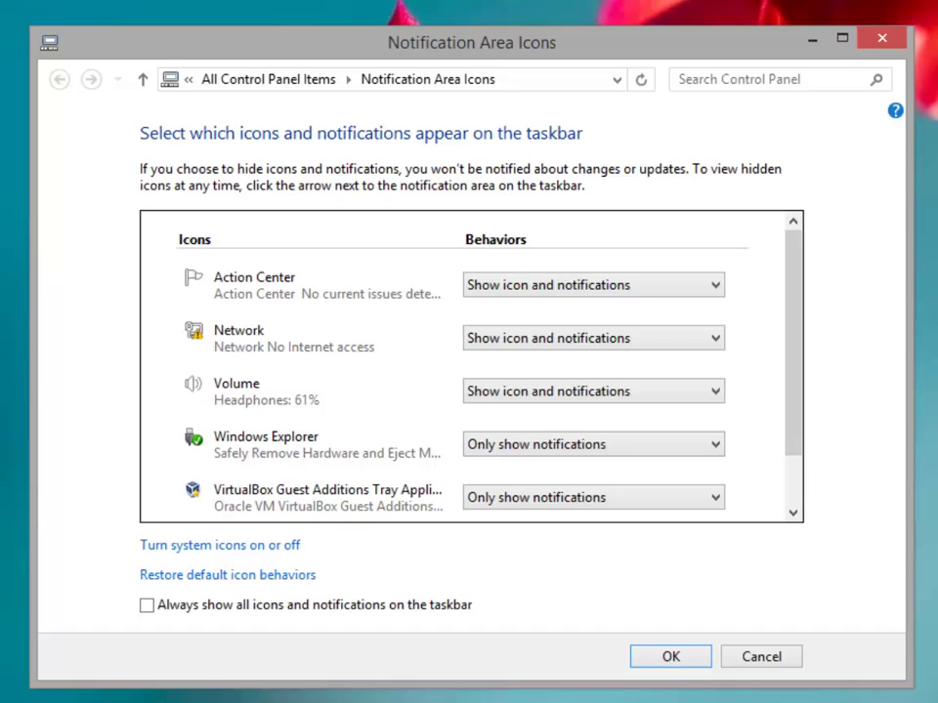
left_click(718, 284)
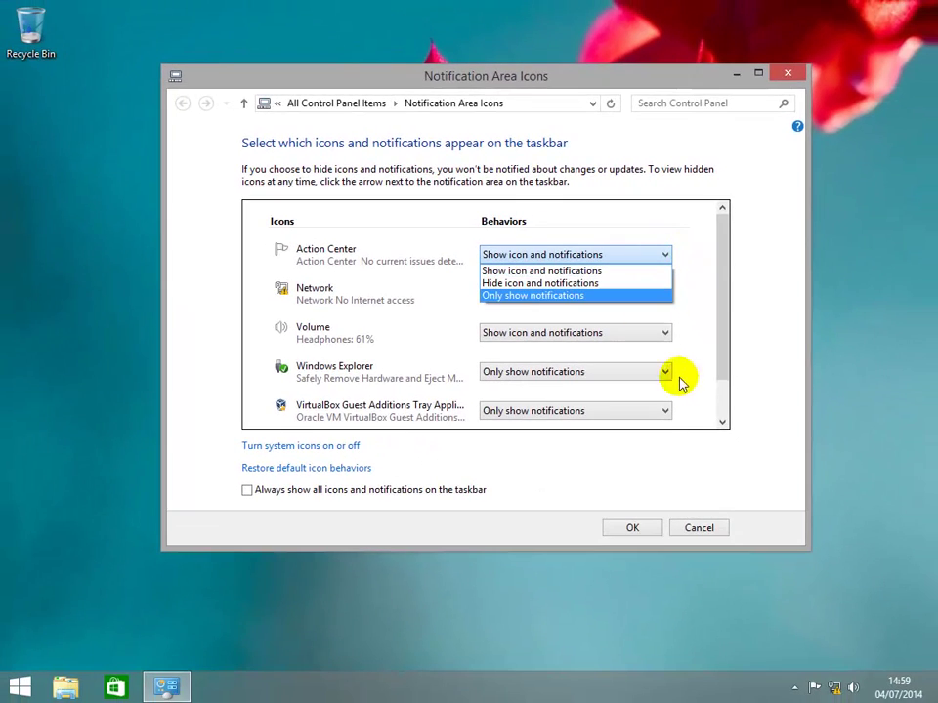
left_click(695, 527)
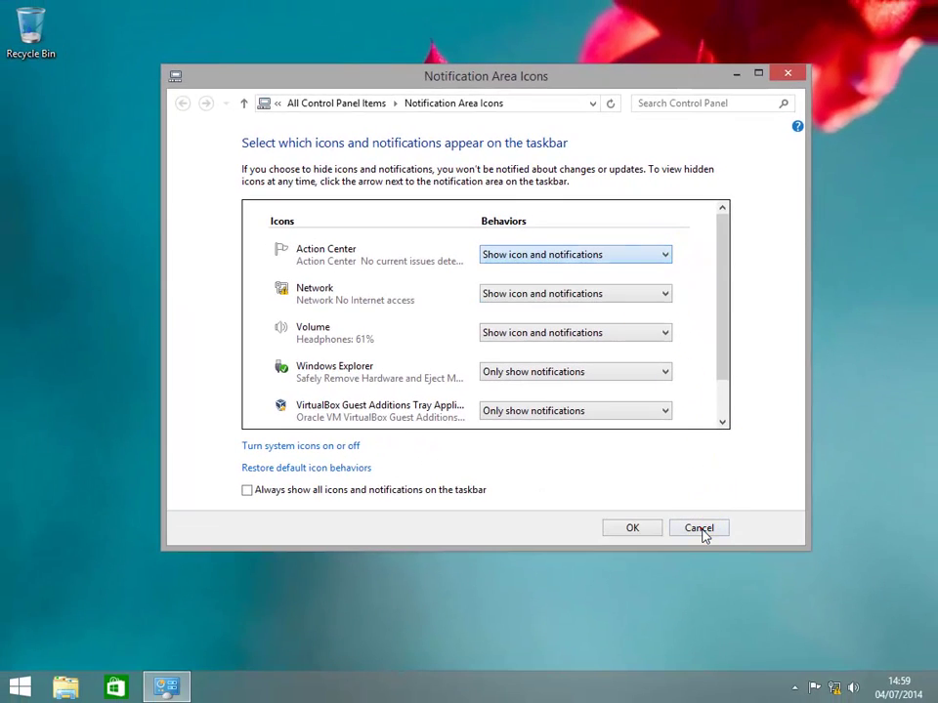
left_click(695, 528)
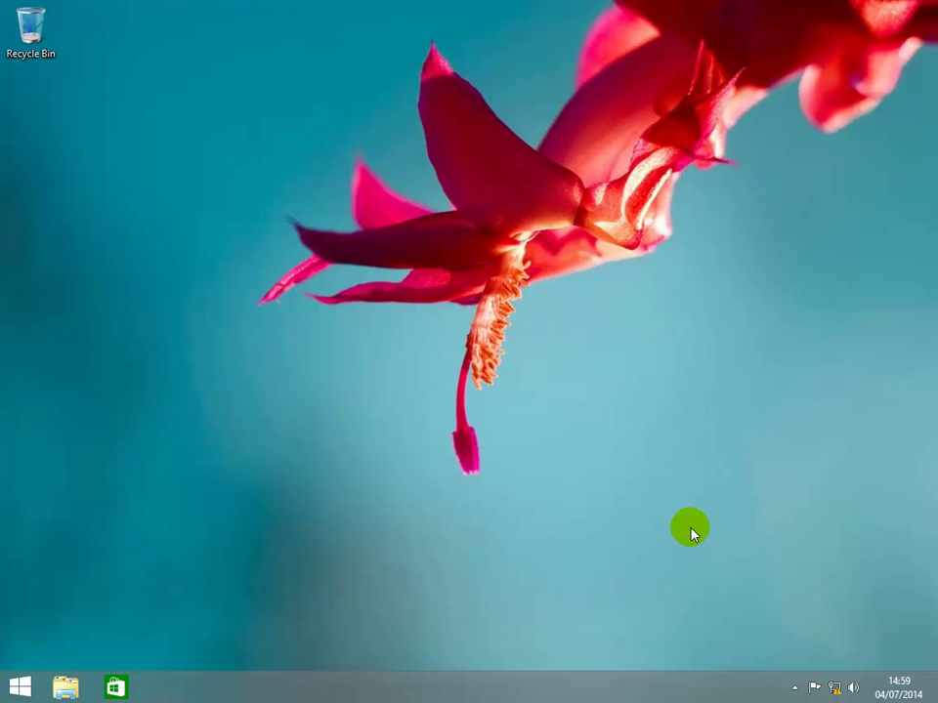
Step: Open This PC from the Apps by name list on Start
key("super")
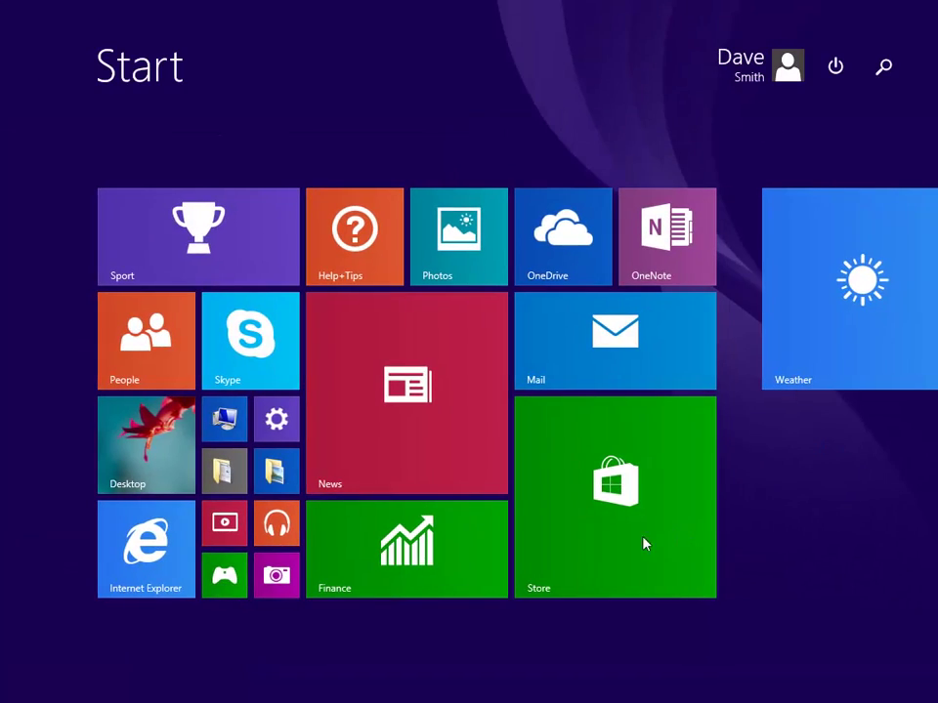
left_click(108, 661)
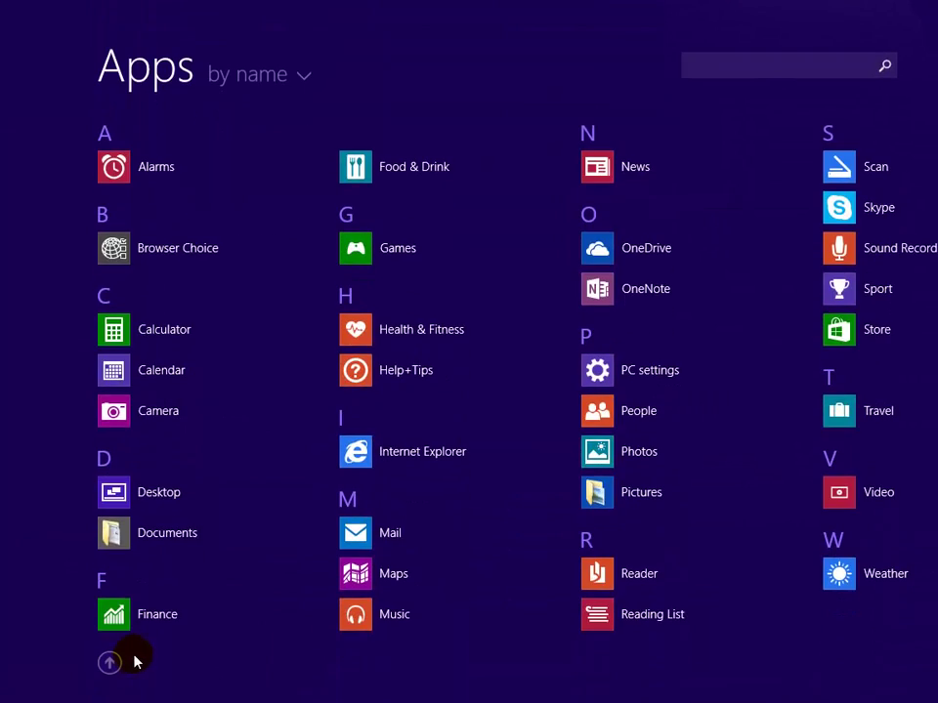
scroll(137, 661, "down", 5)
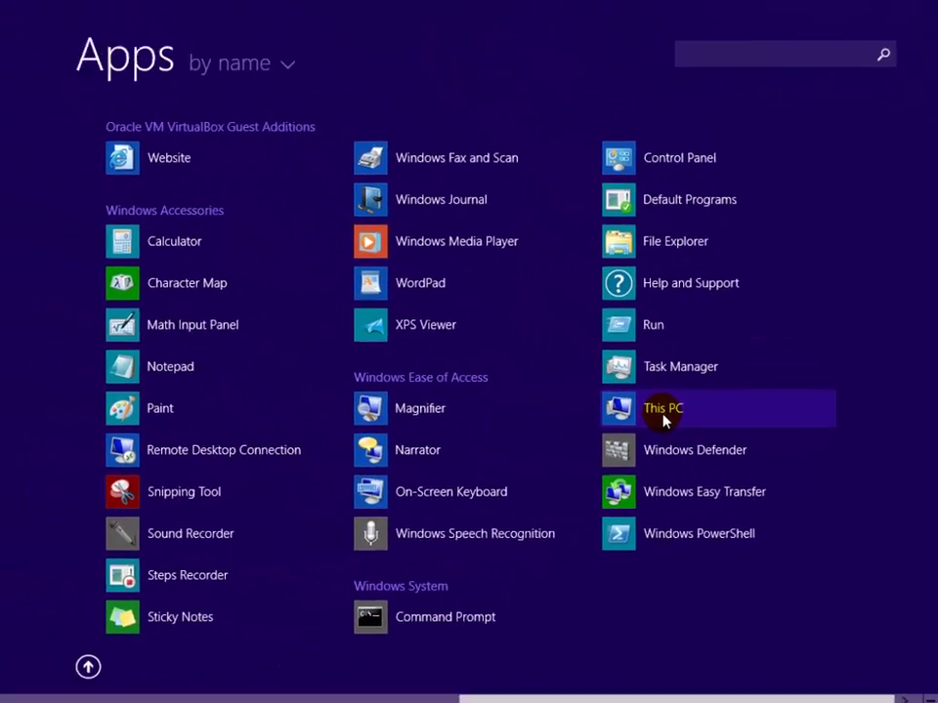
left_click(669, 417)
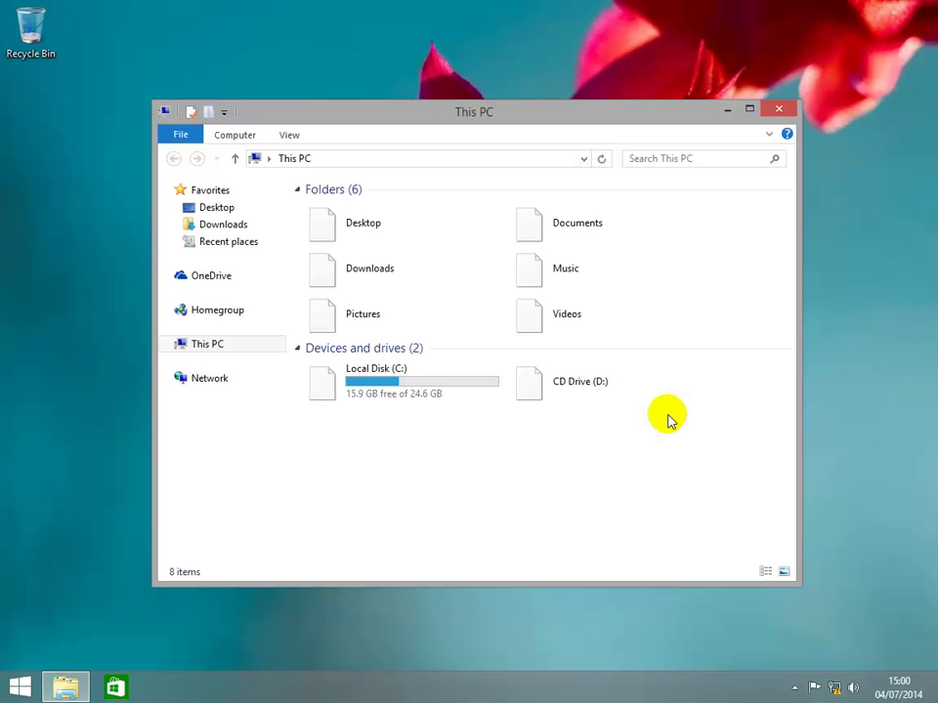
Step: Return to Start and search for 'This PC' in the Search pane
key("super")
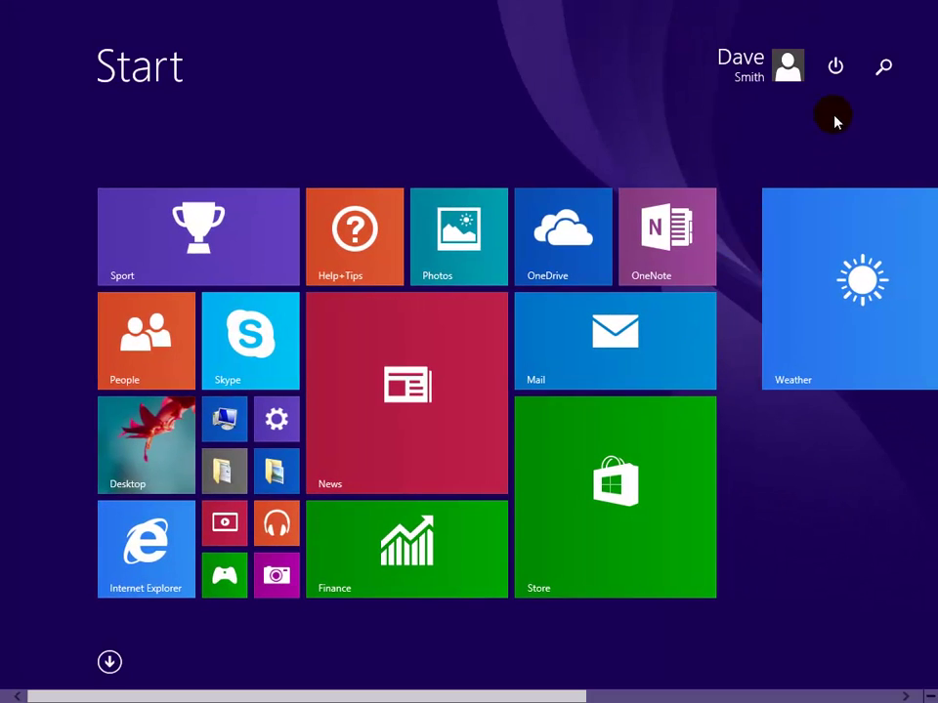
left_click(883, 64)
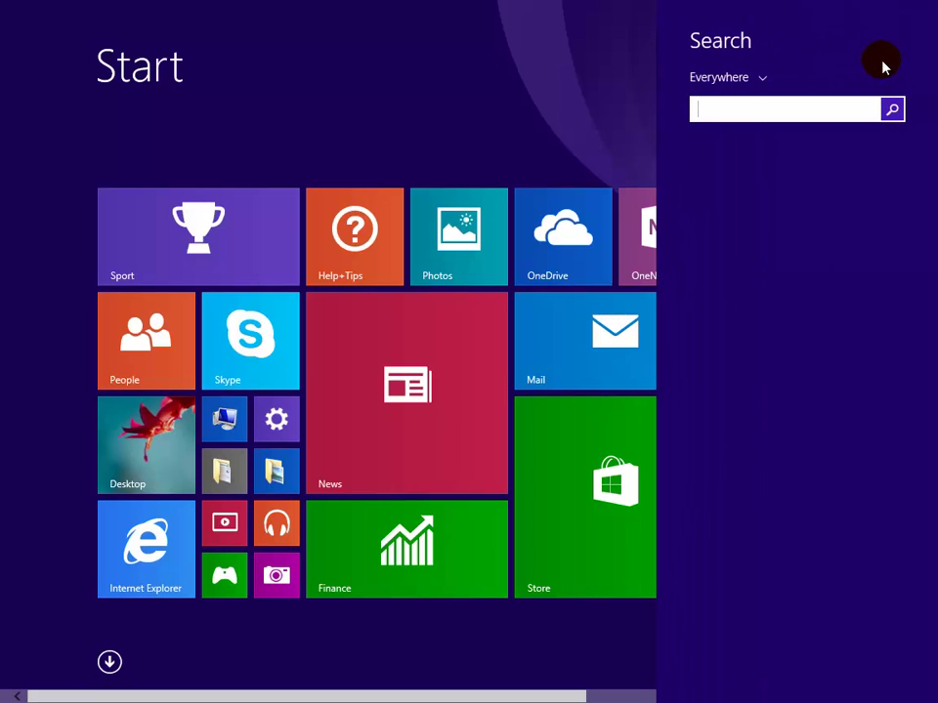
type("Th")
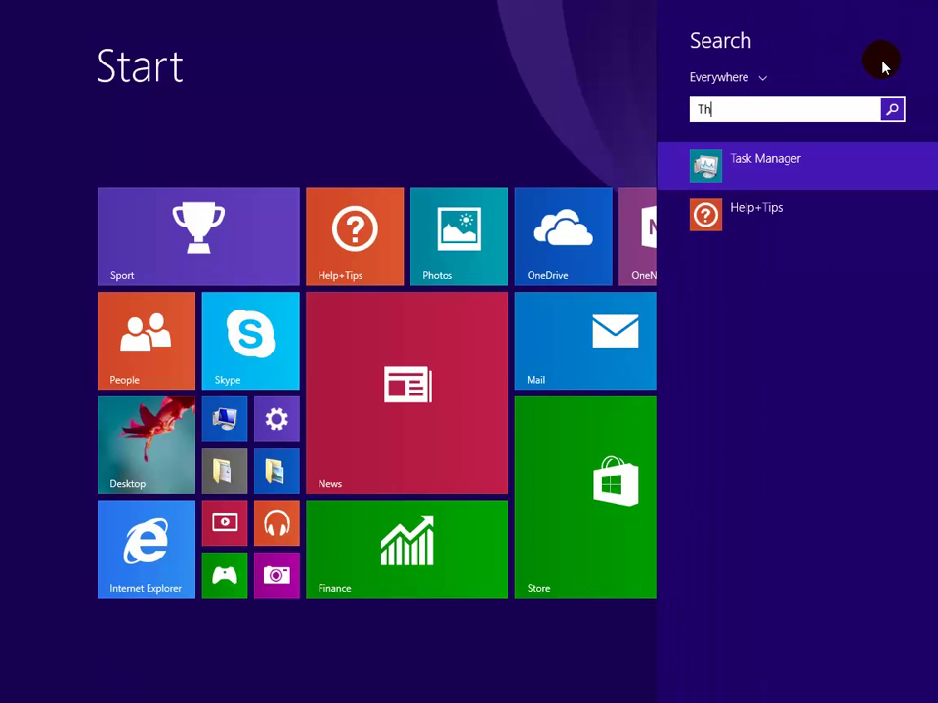
type("is")
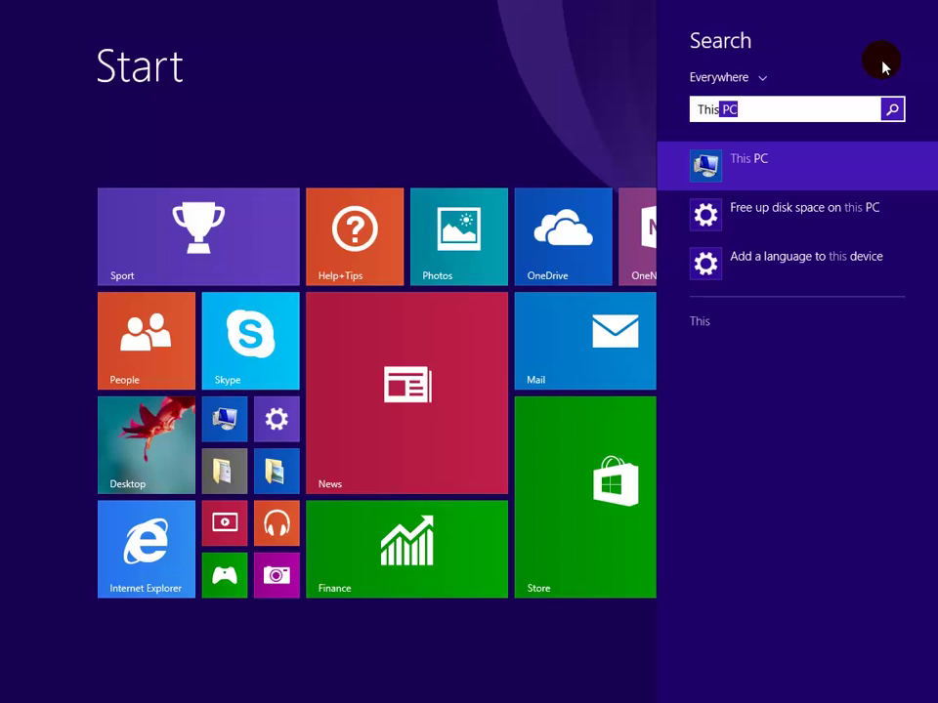
type(" PC")
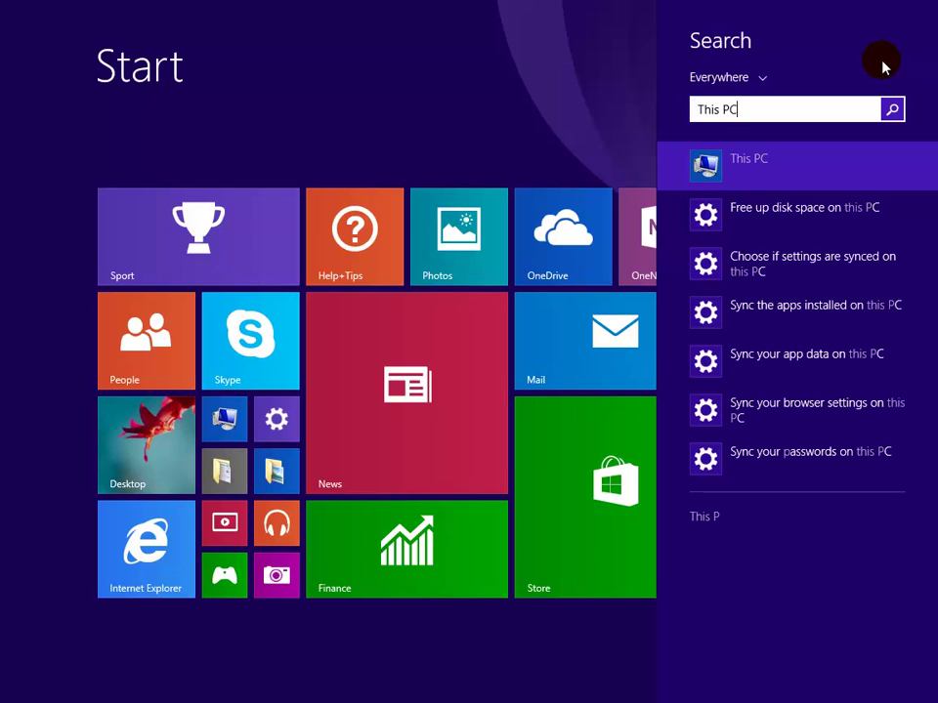